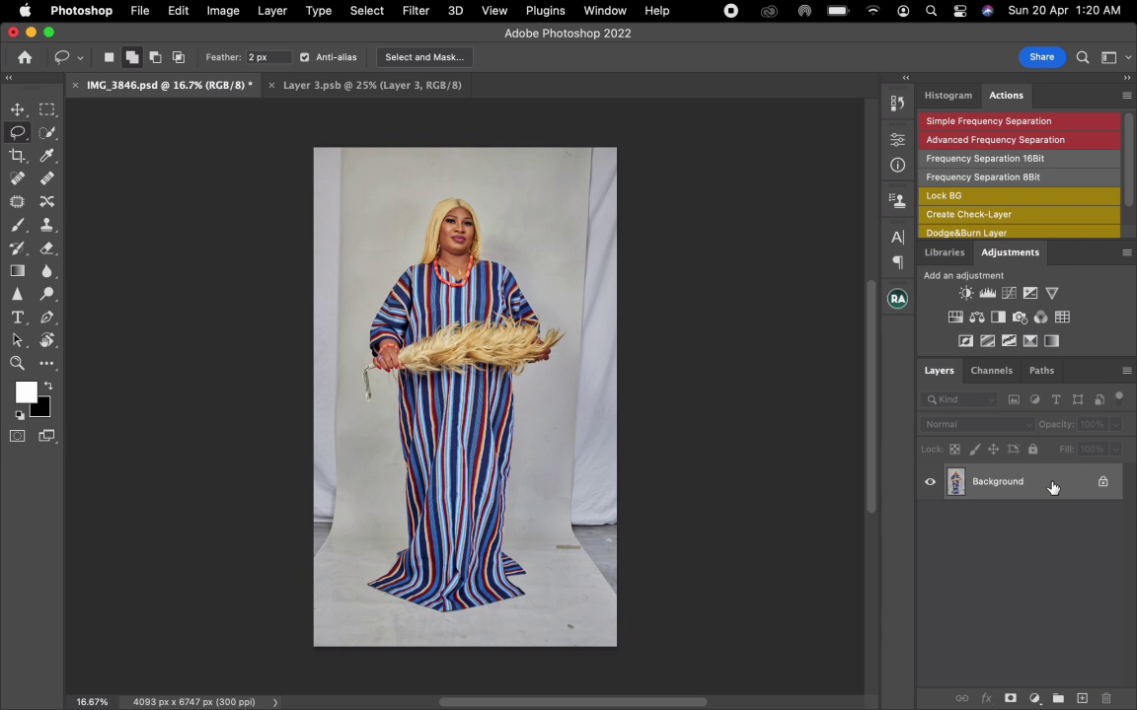
Duplicate the Background layer and lasso-select the curtains and exposed areas along both sides of the backdrop.
drag(1053, 487, 1081, 697)
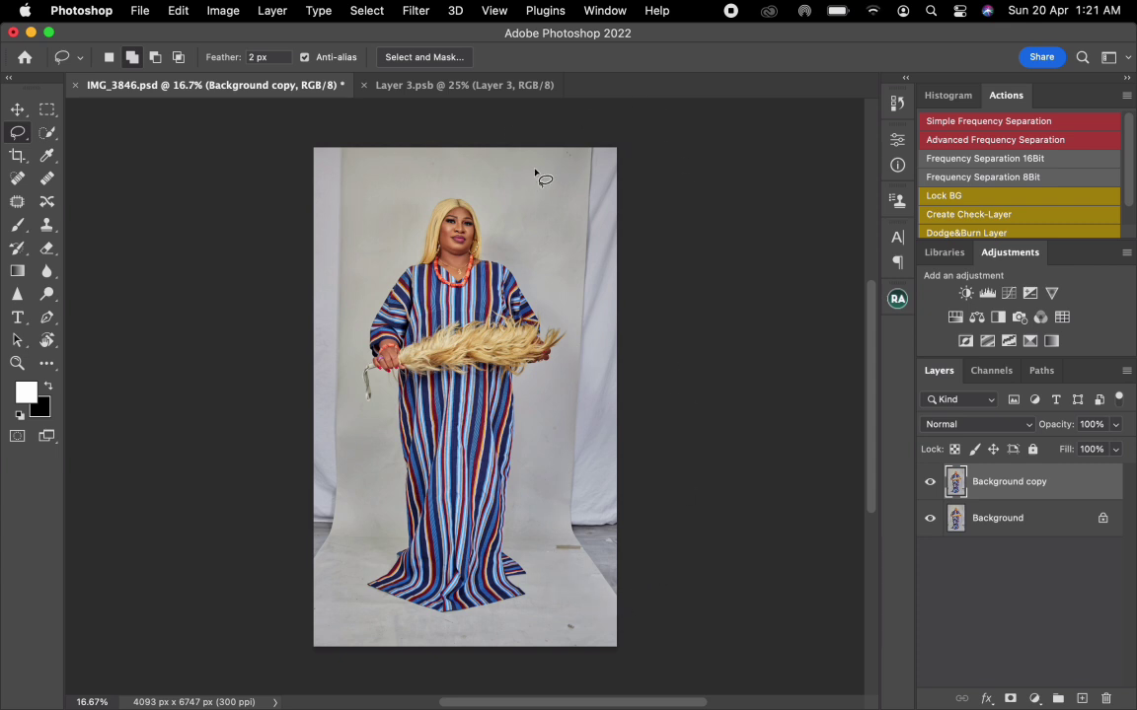
mouse_move(568, 150)
mouse_down()
mouse_move(571, 326)
mouse_move(548, 608)
mouse_move(669, 598)
mouse_move(621, 106)
mouse_move(552, 99)
mouse_up()
mouse_move(355, 139)
mouse_down()
mouse_move(344, 524)
mouse_move(333, 582)
mouse_move(299, 601)
mouse_move(269, 416)
mouse_move(289, 194)
mouse_move(300, 129)
mouse_move(321, 123)
mouse_move(347, 138)
mouse_up()
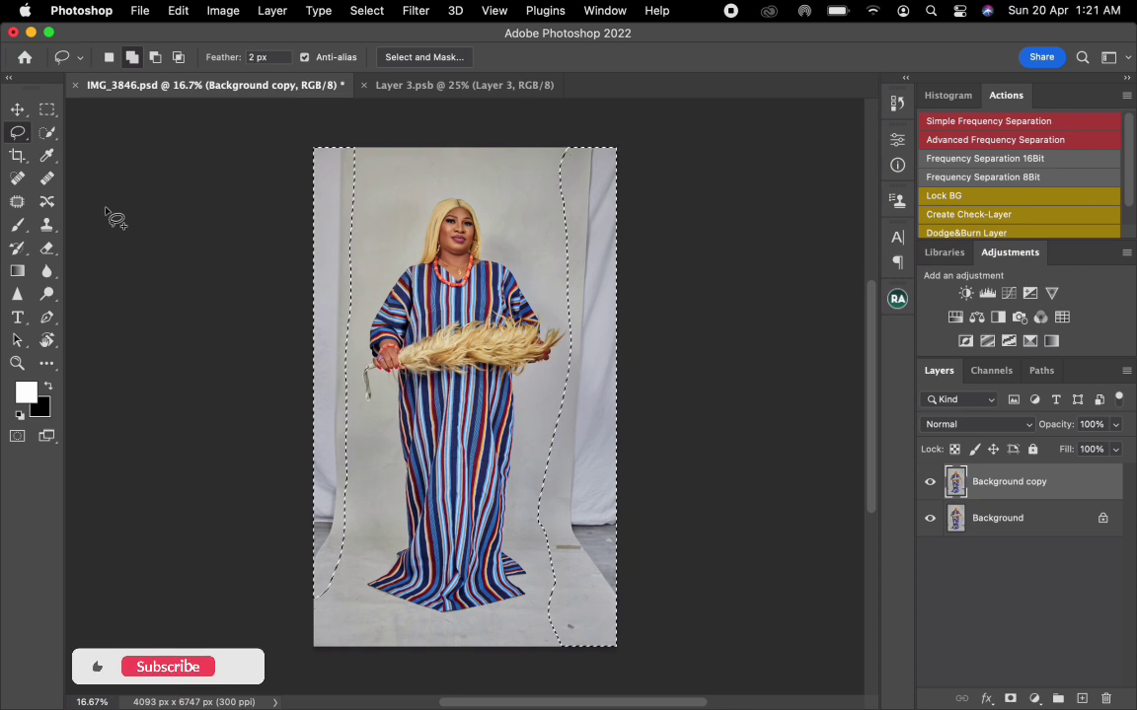
Fill the selected side areas with Content-Aware at 100% opacity in Normal mode, and deselect.
right_click(394, 249)
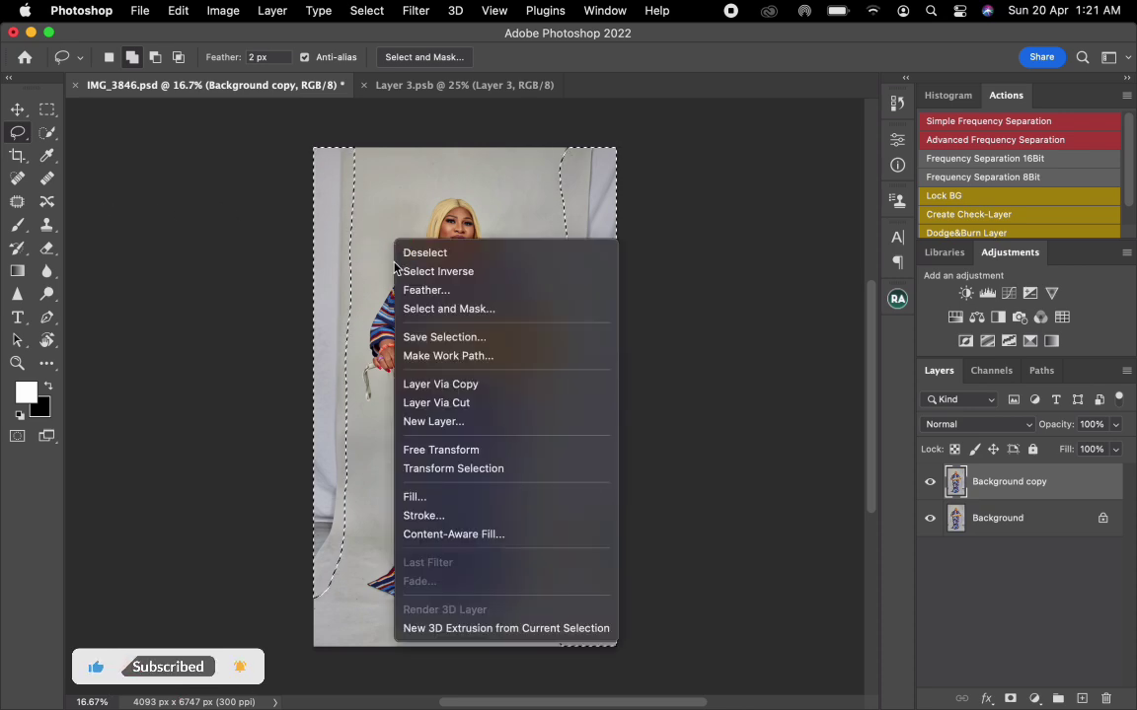
click(426, 498)
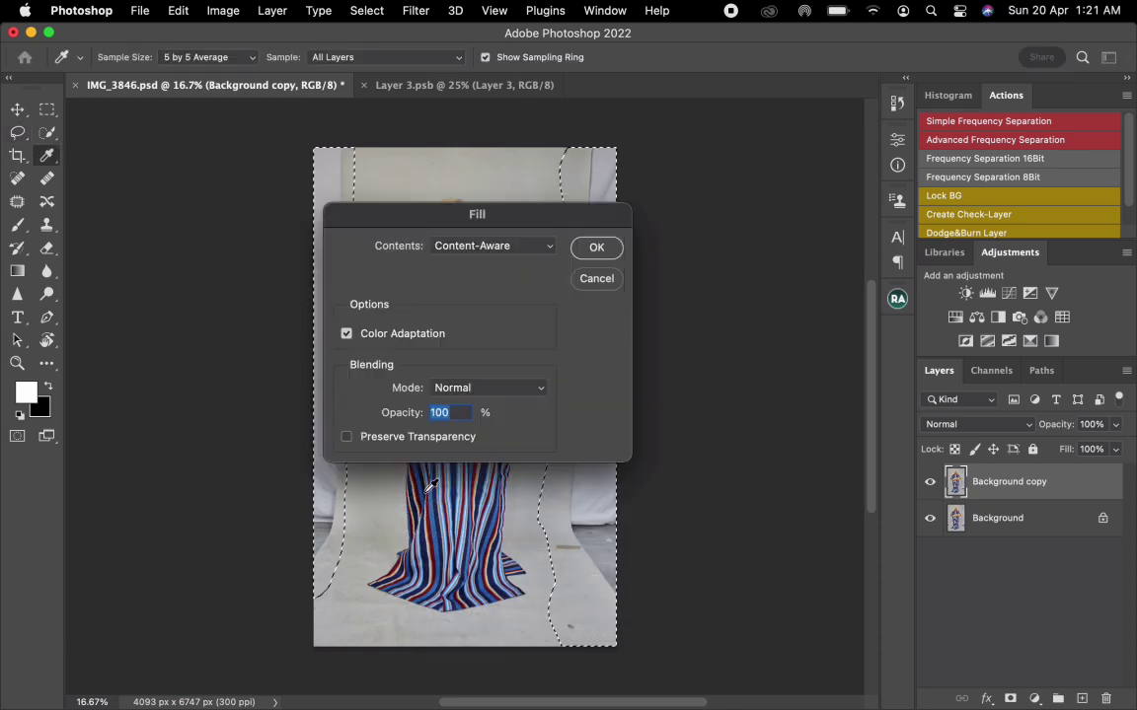
click(456, 251)
click(455, 251)
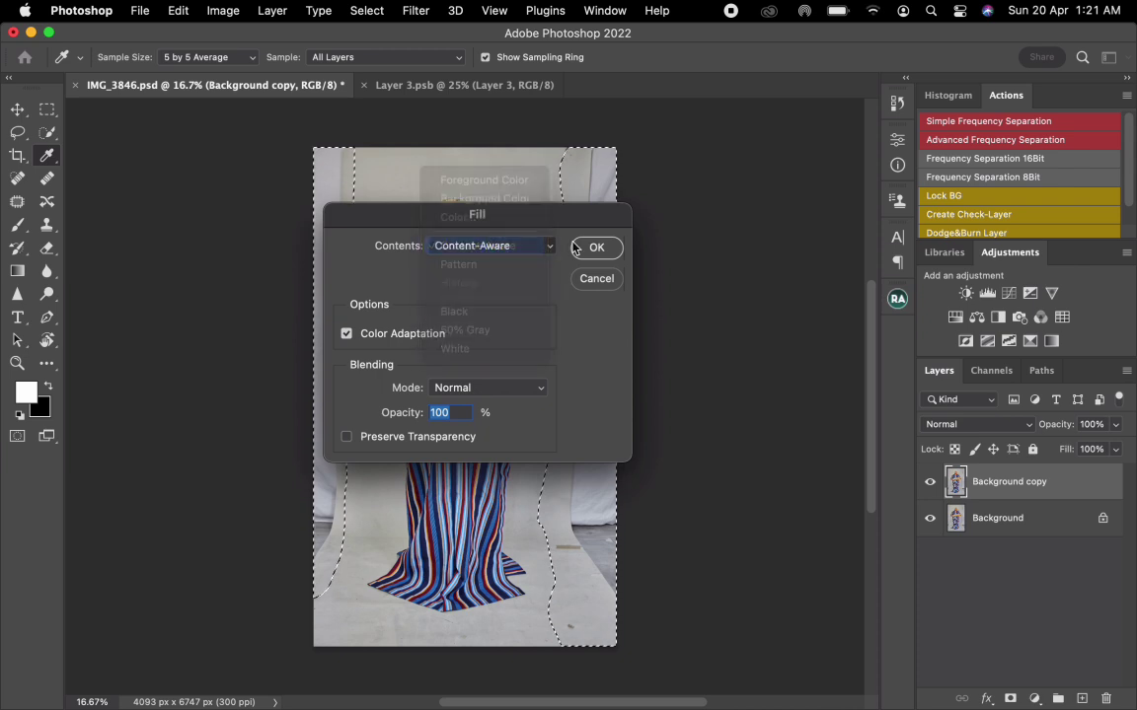
click(584, 248)
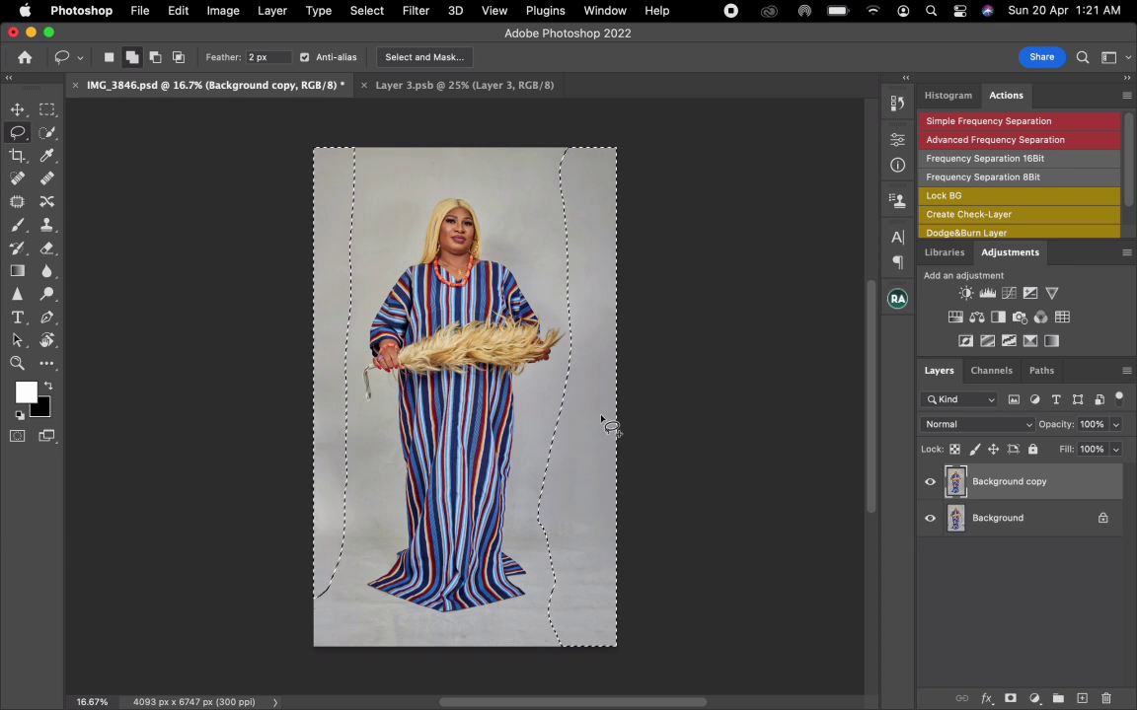
right_click(424, 358)
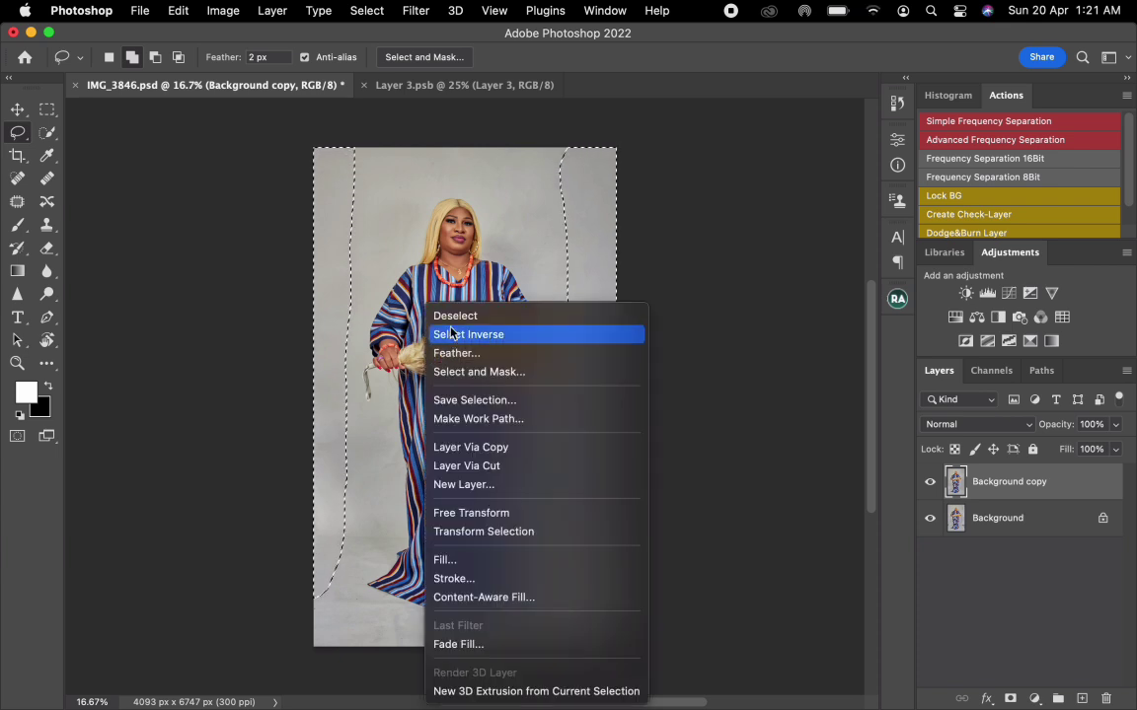
click(449, 316)
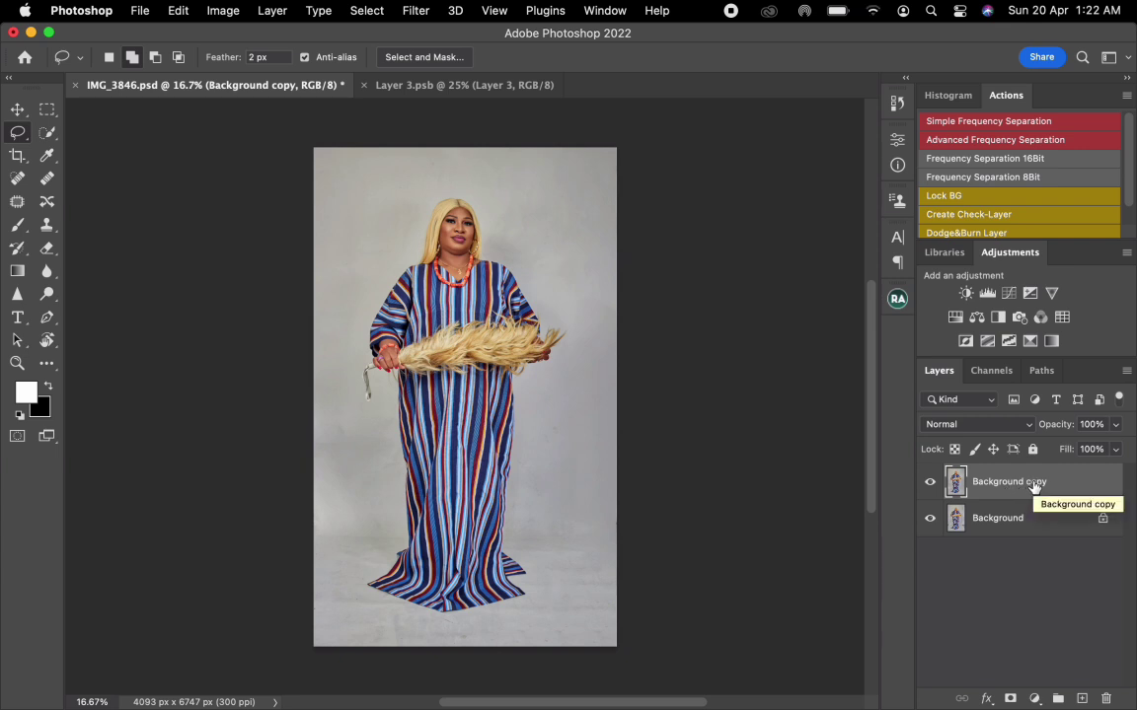
Put the Background copy layer in a group and mask the group with the inverse of the saved "subject" selection.
drag(1061, 479, 1057, 697)
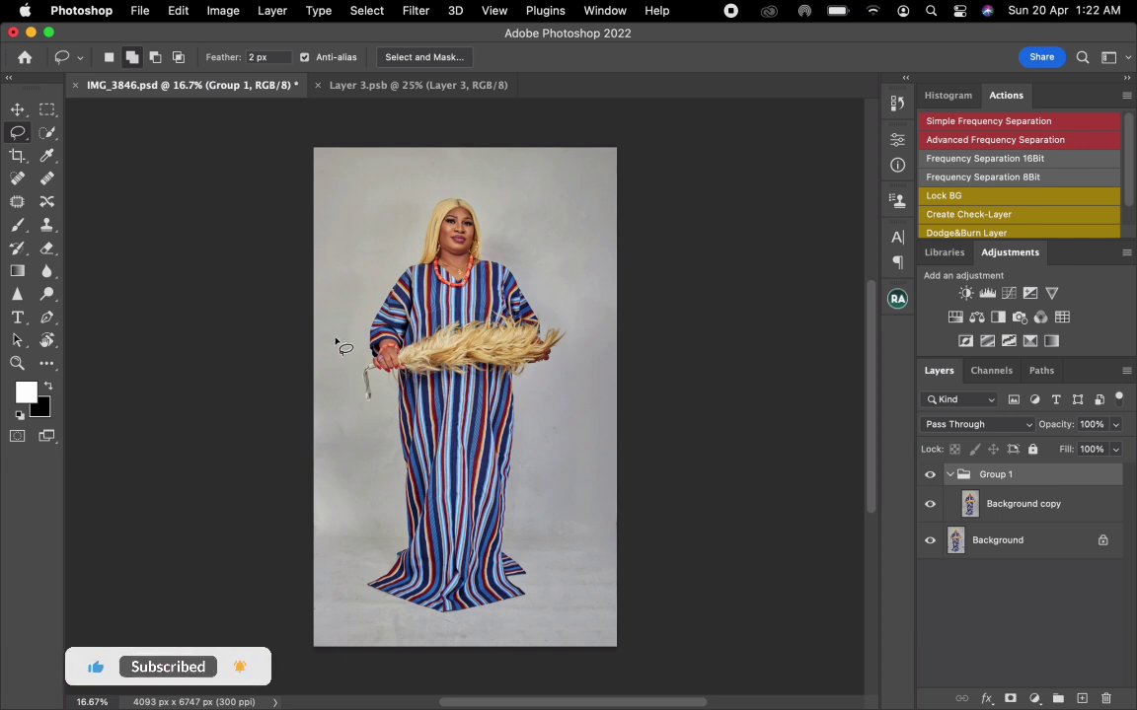
right_click(406, 253)
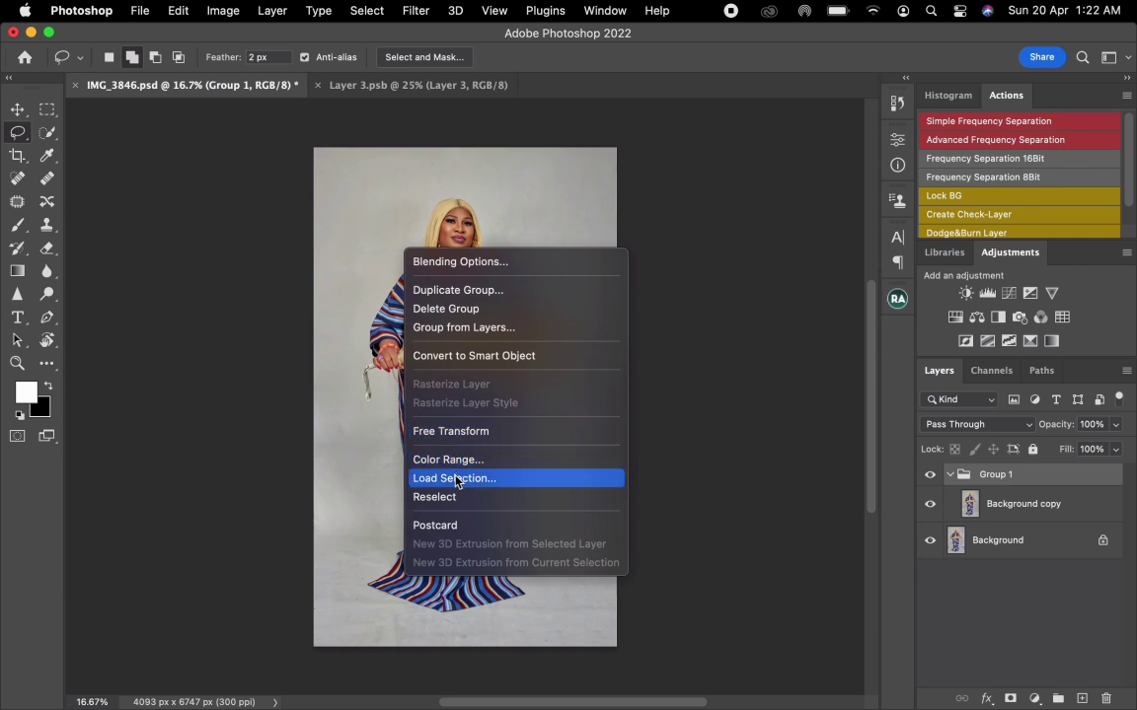
click(20, 183)
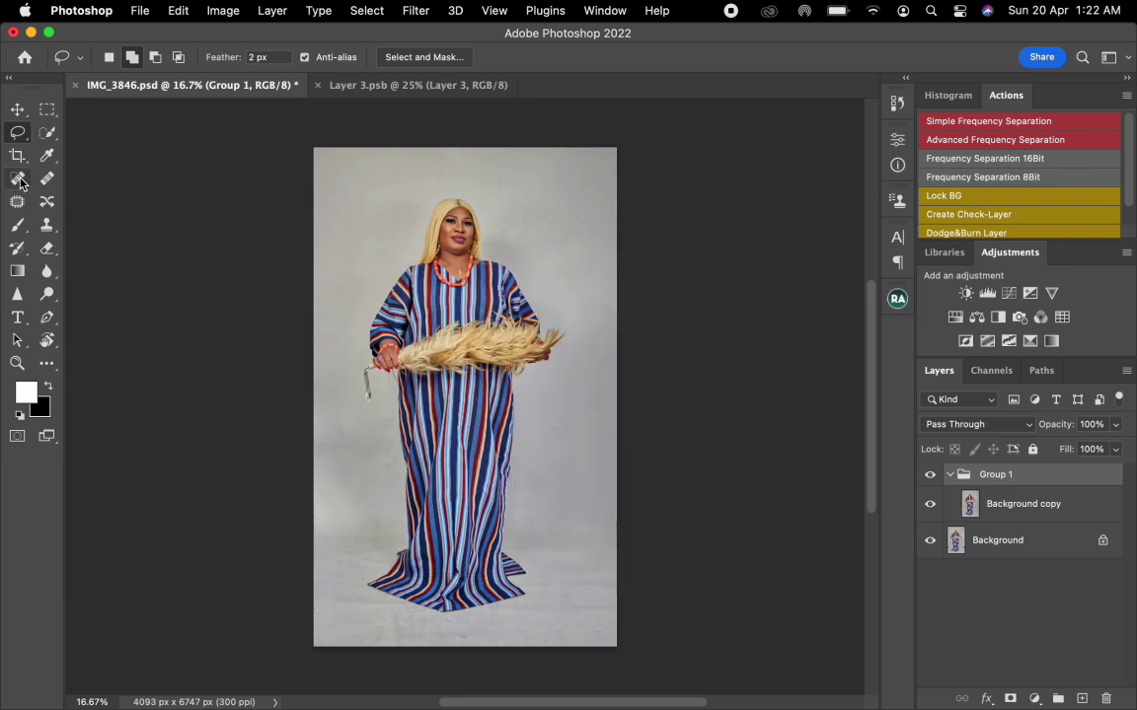
click(45, 139)
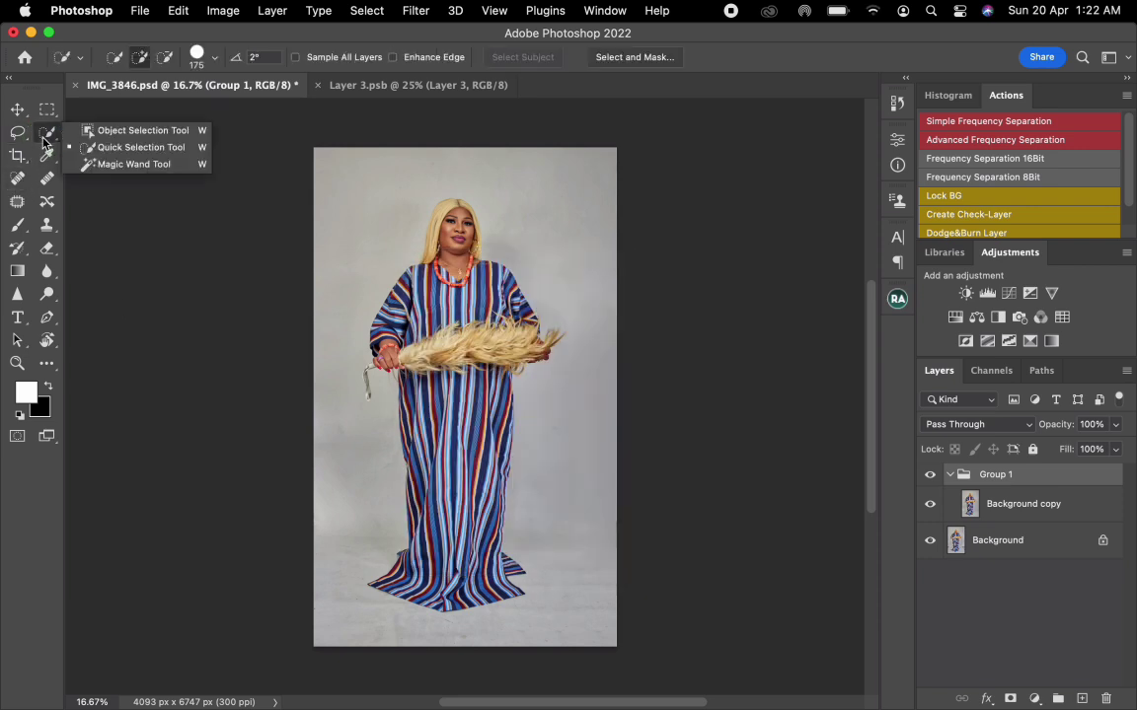
click(50, 141)
right_click(408, 256)
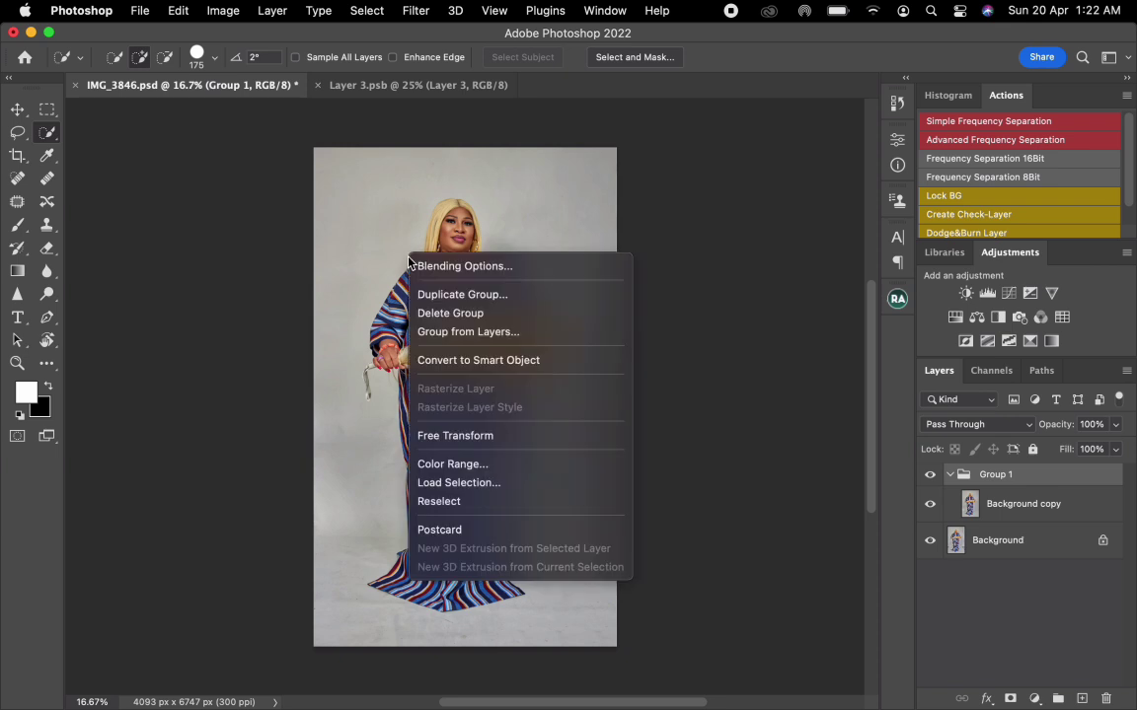
click(460, 483)
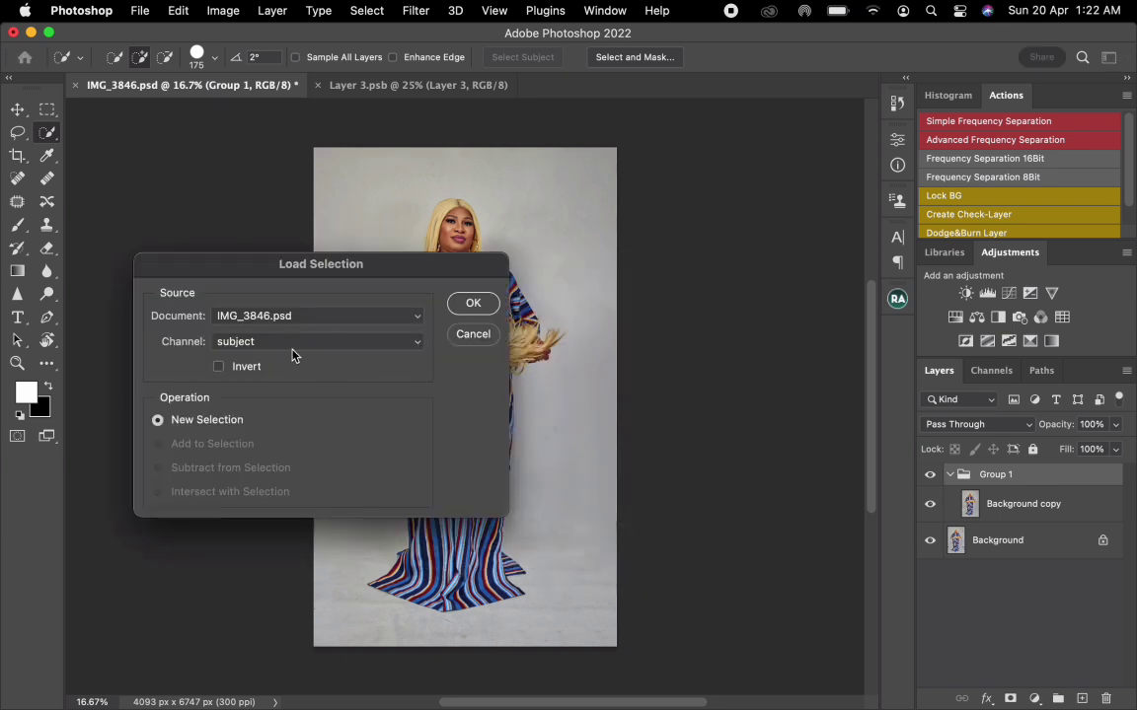
click(472, 303)
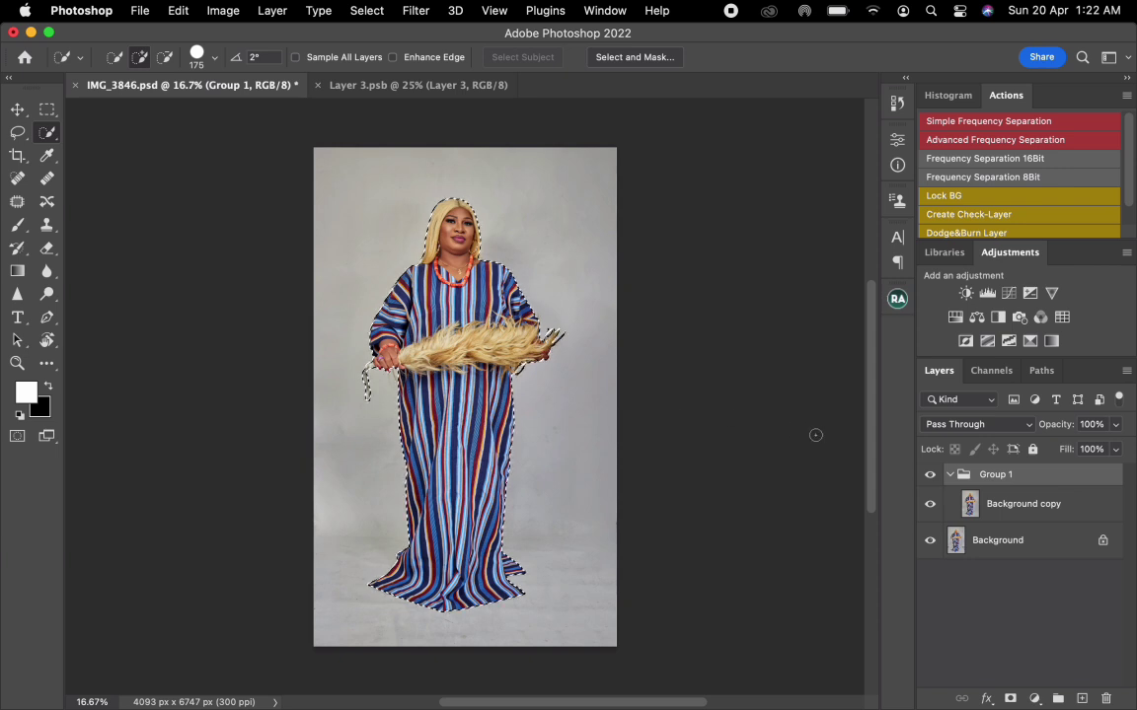
click(1010, 698)
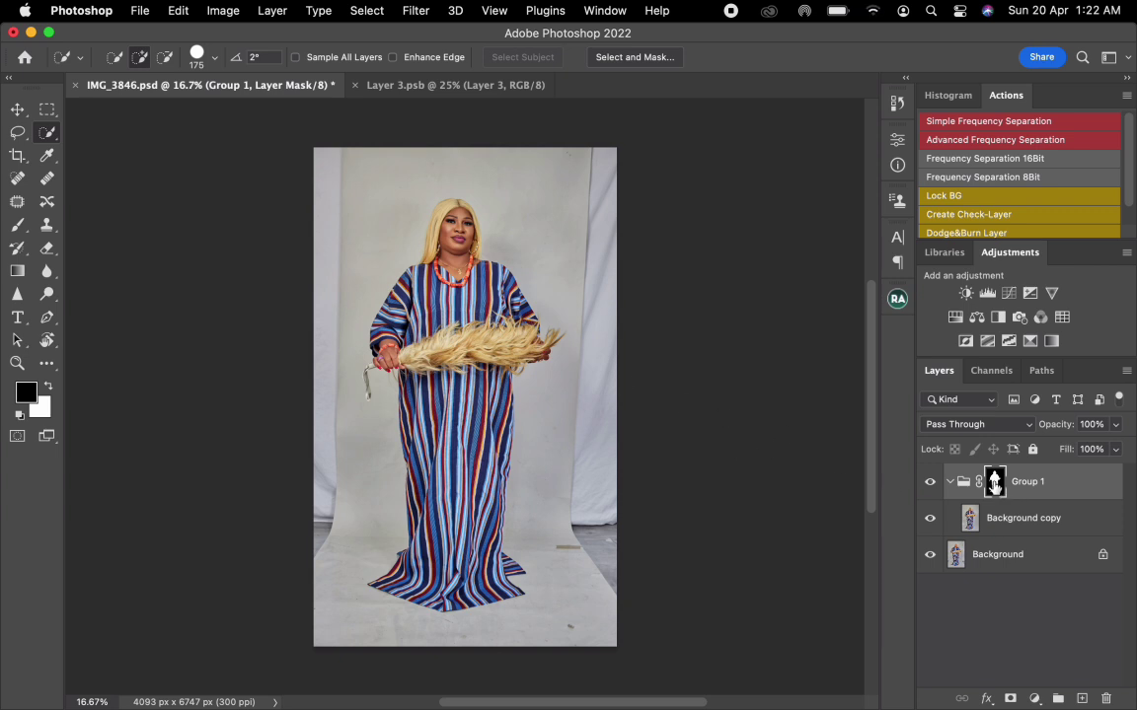
key(super+i)
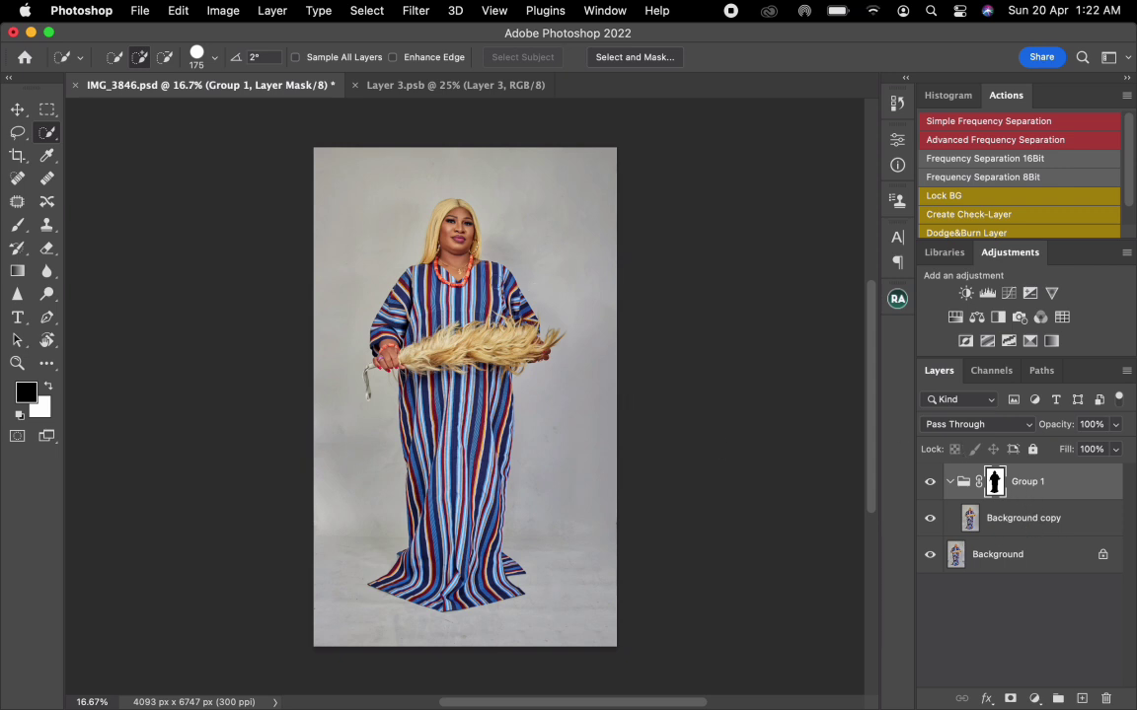
click(1007, 530)
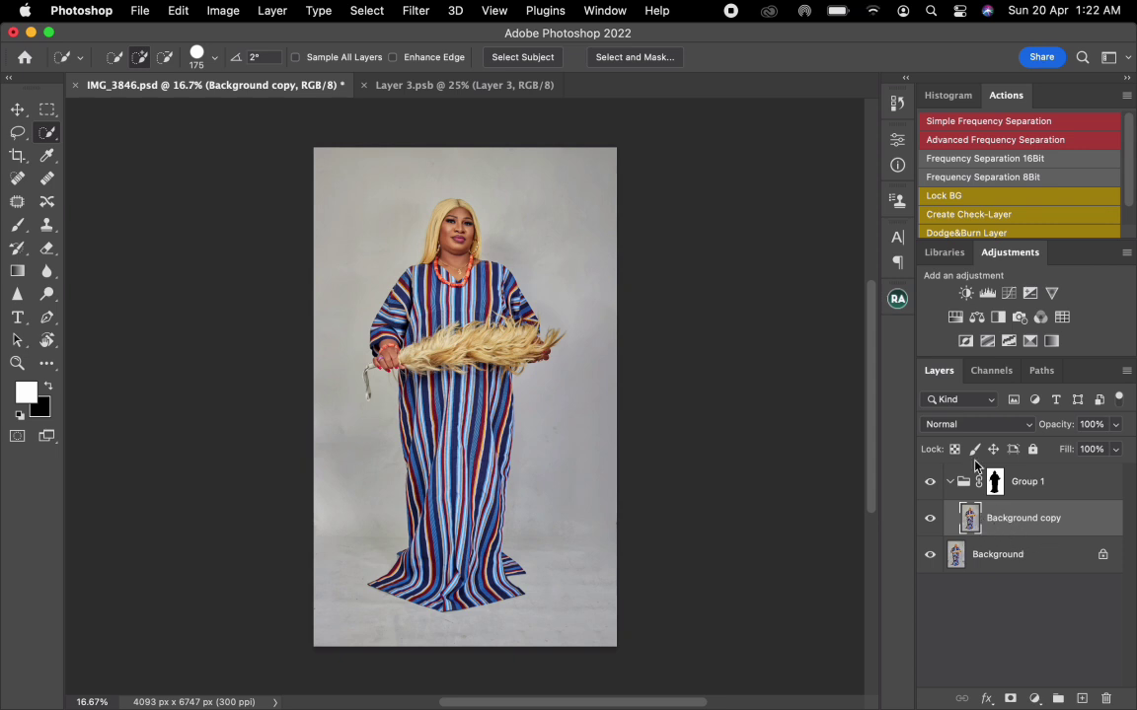
click(966, 293)
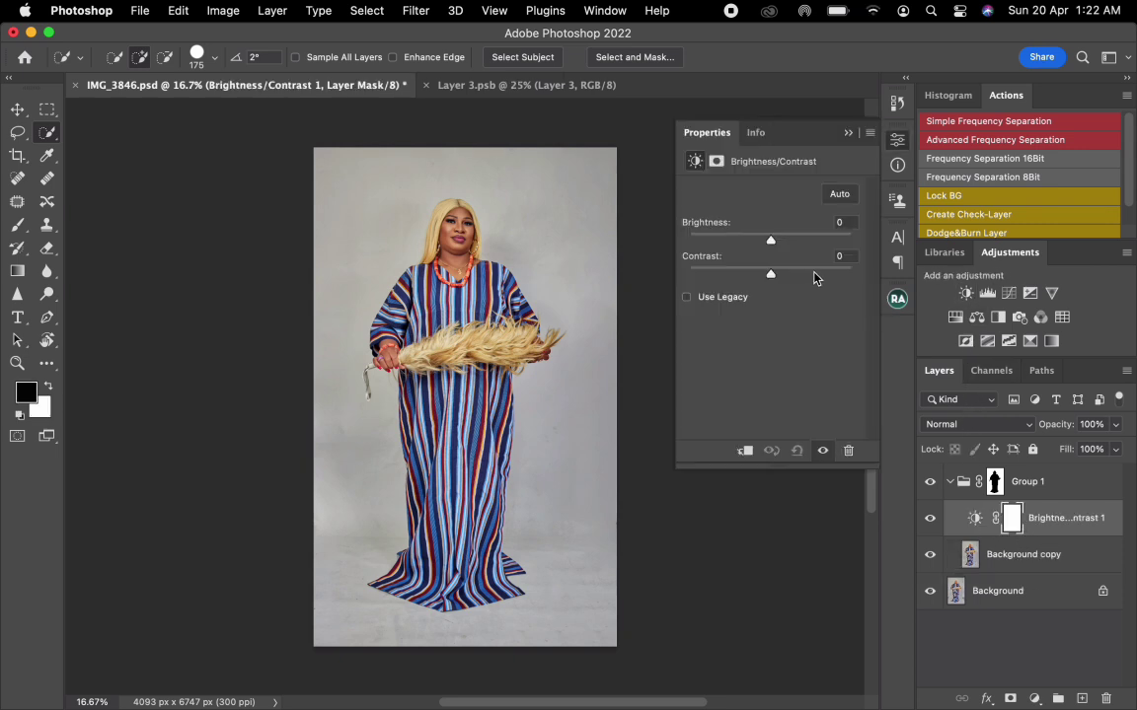
drag(770, 273, 640, 279)
drag(1106, 531, 1106, 698)
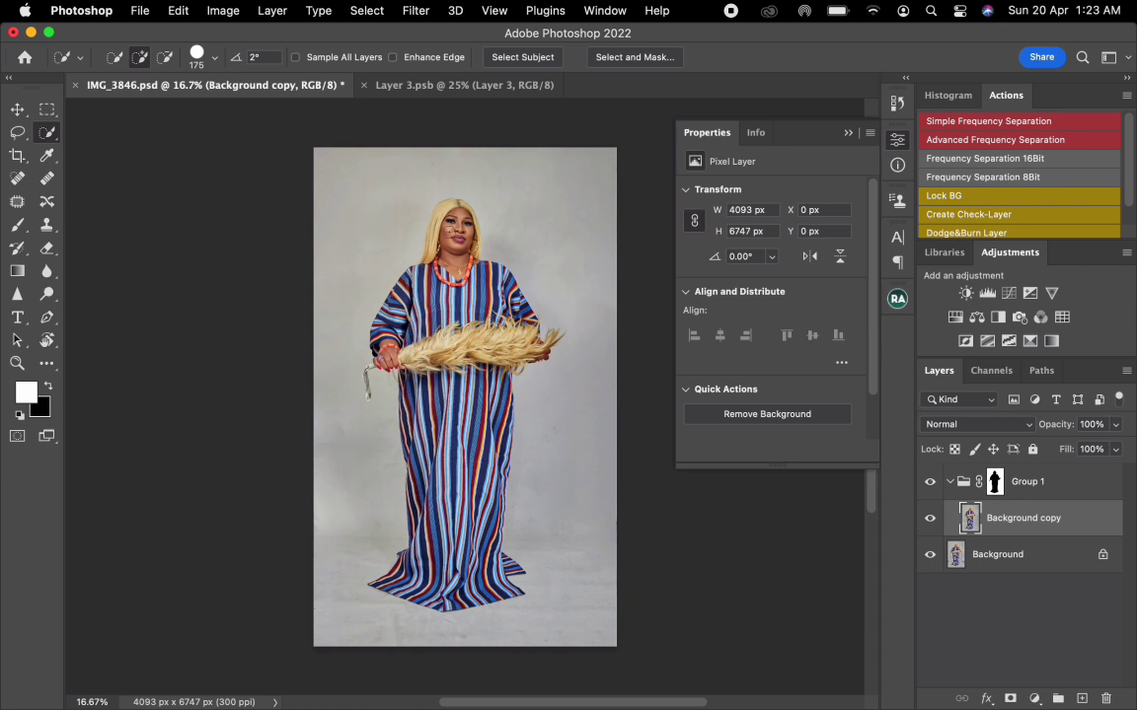
Select the full-width wall area above the floor line with a rectangular marquee about 4100 by 5300 px.
click(48, 114)
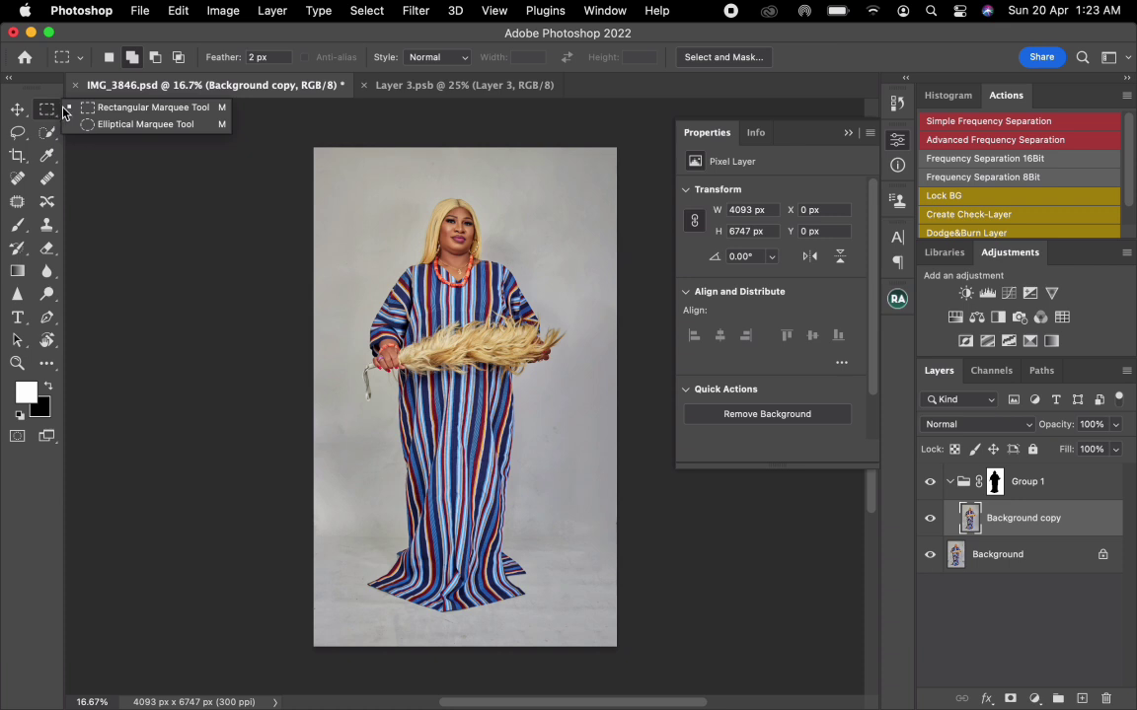
click(102, 107)
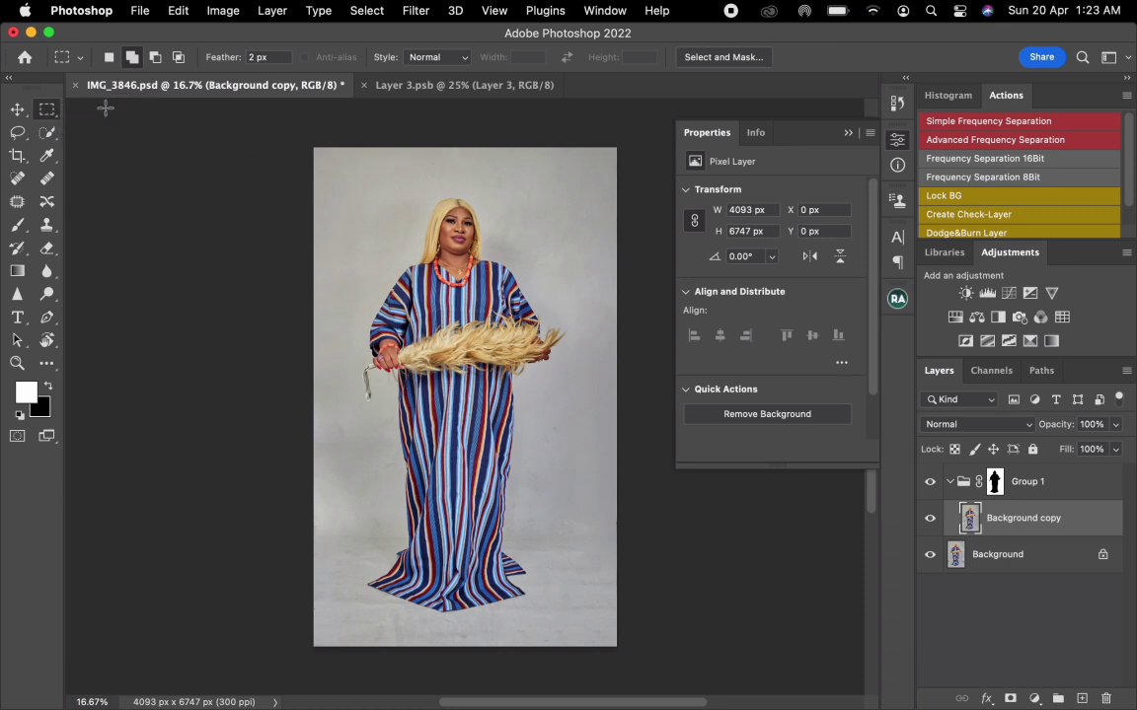
drag(314, 148, 627, 541)
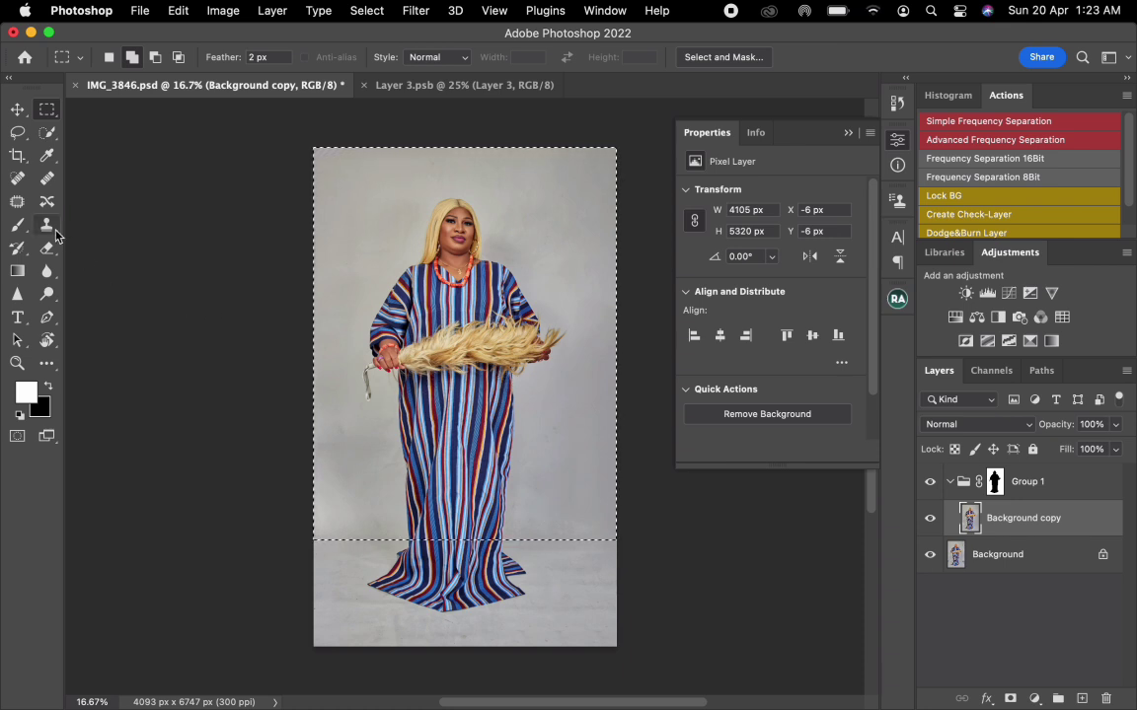
Sample the backdrop colour beside the woman's hair and add a Solid Color fill layer in c5c3ba limited to the wall selection.
click(43, 162)
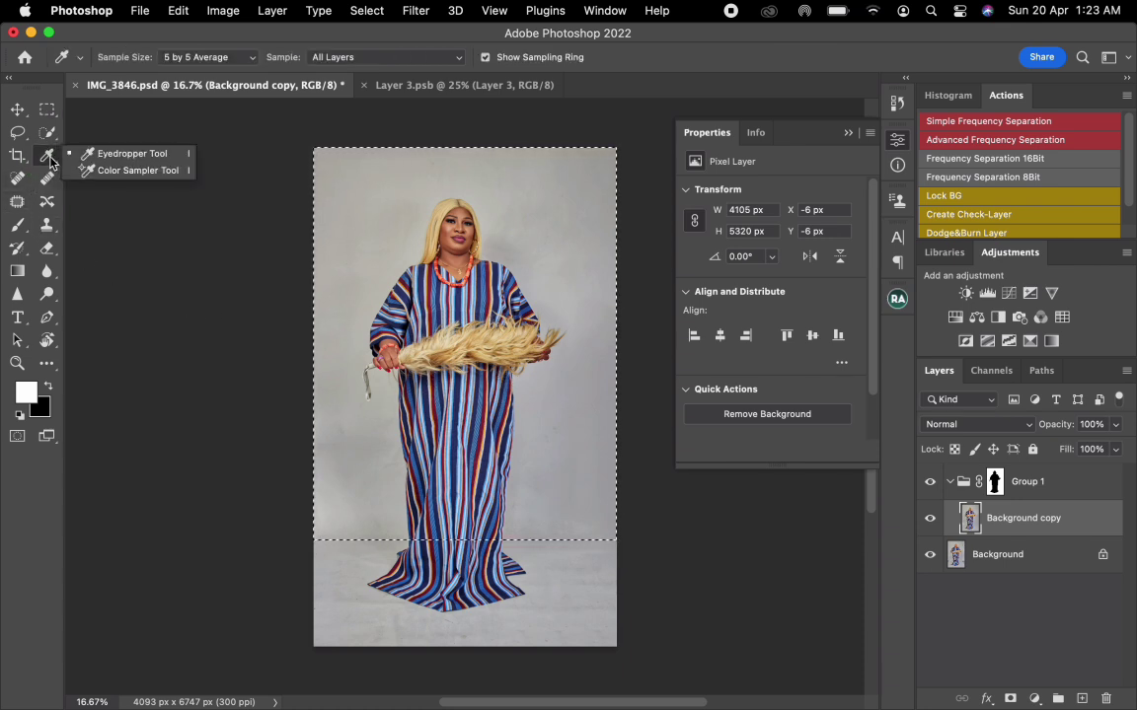
click(87, 150)
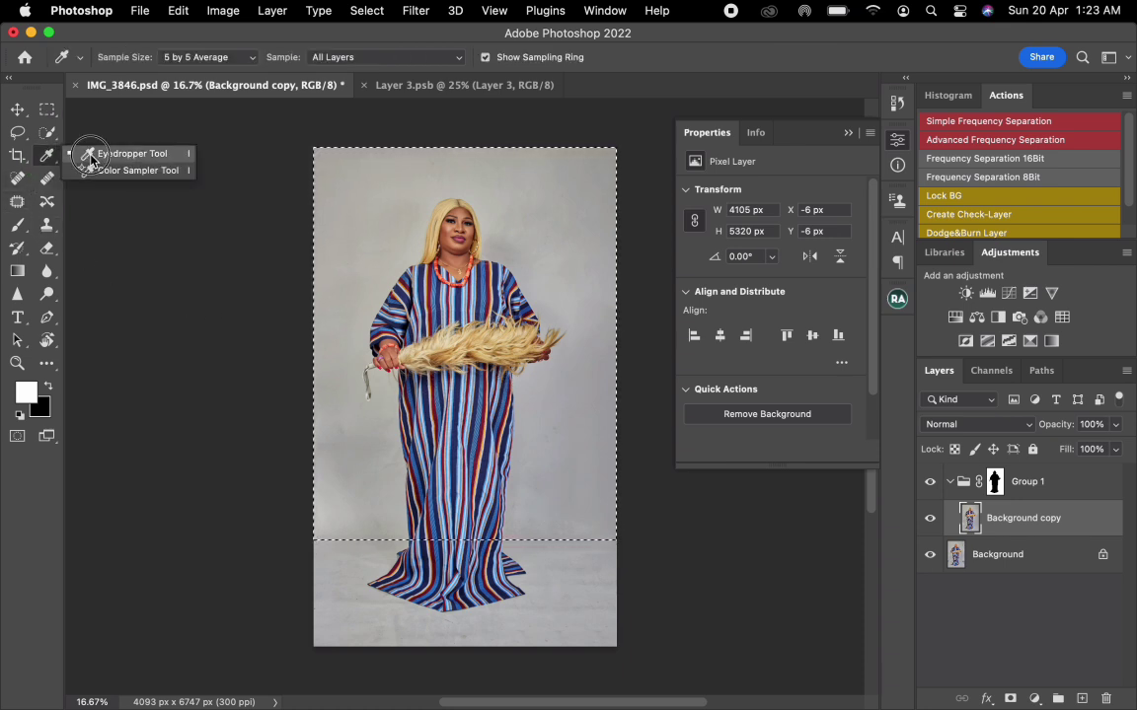
click(422, 240)
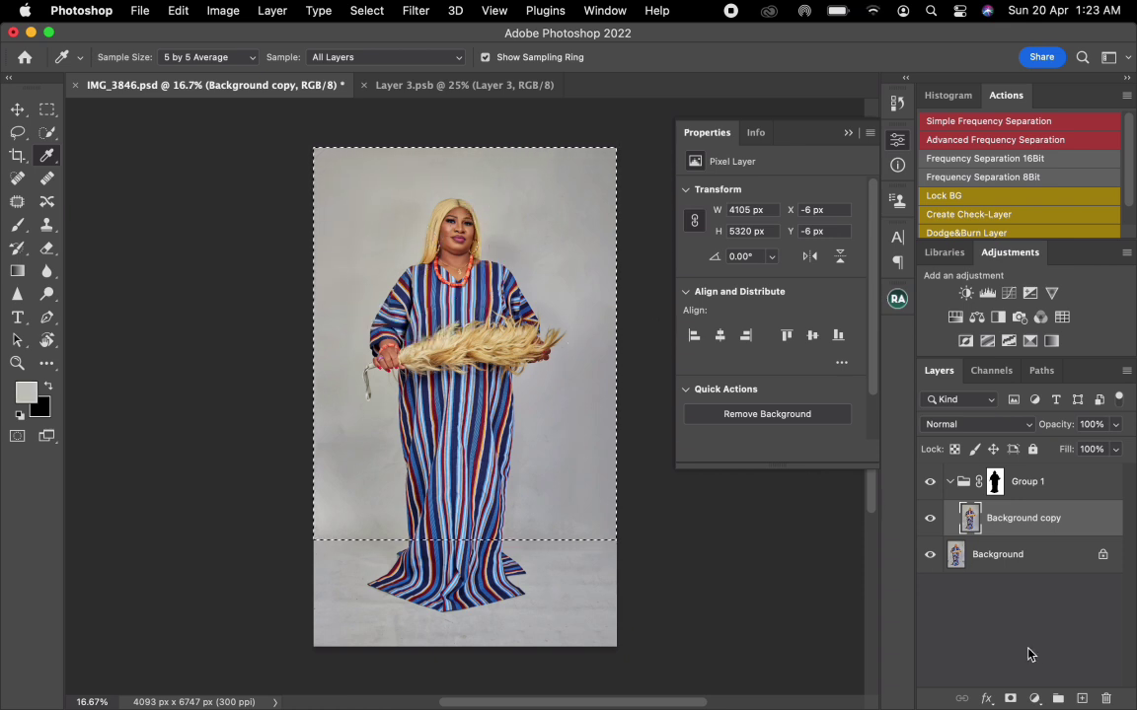
click(1034, 697)
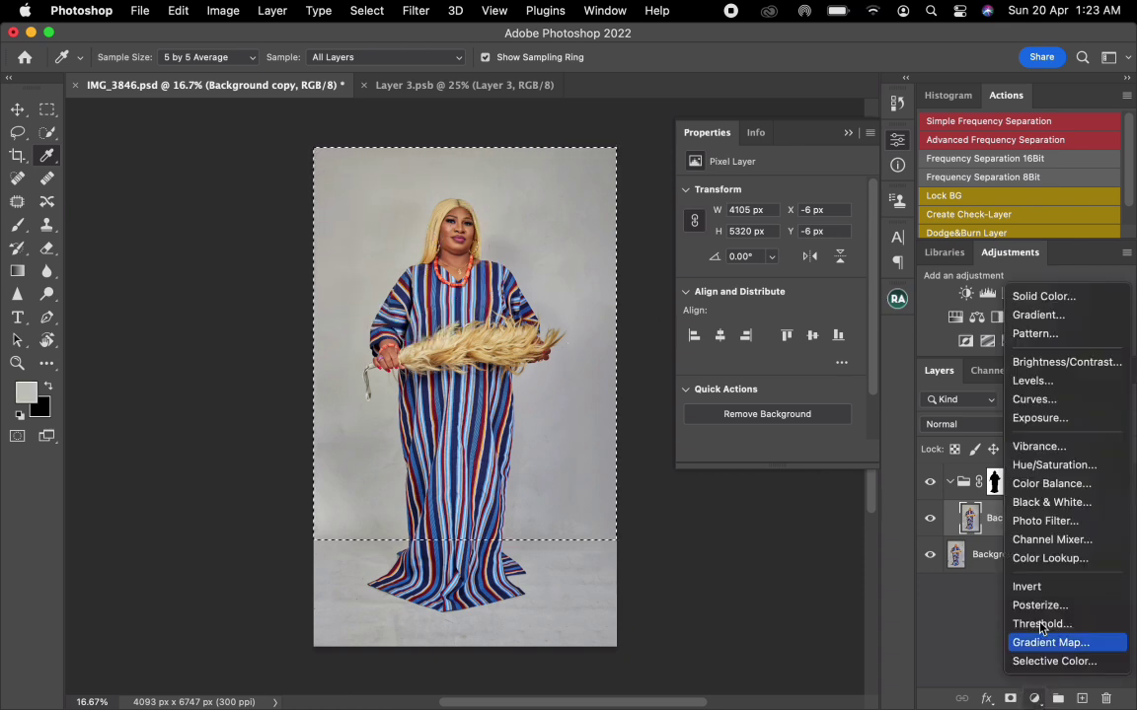
click(1035, 297)
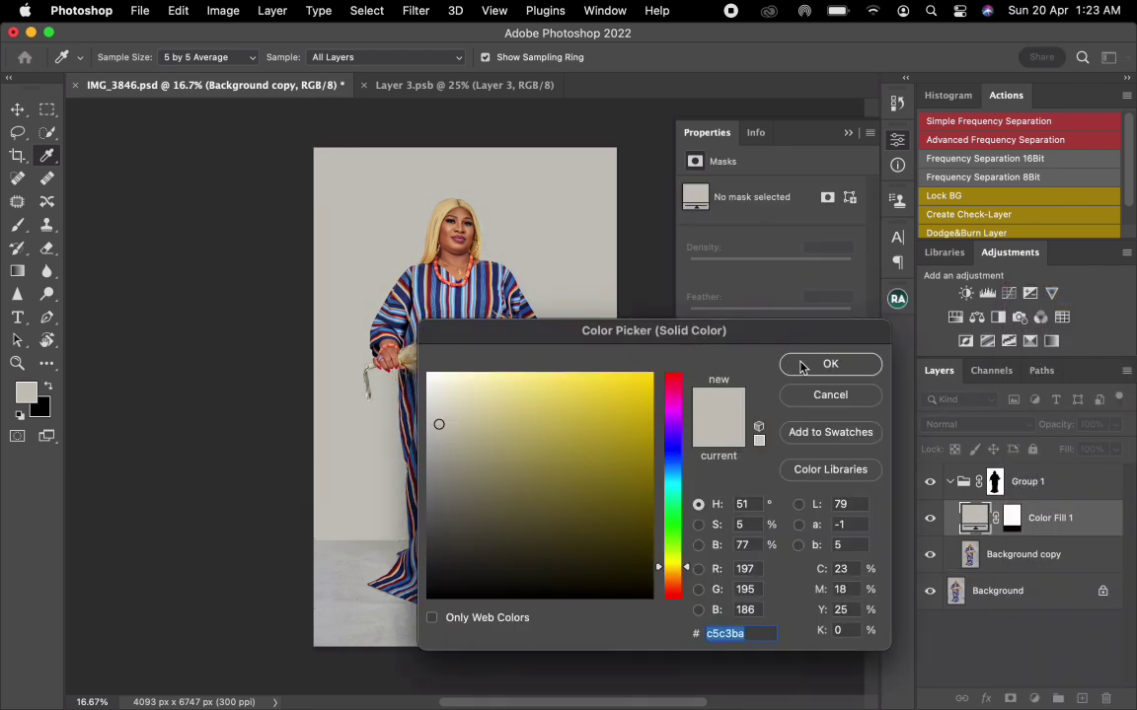
click(801, 366)
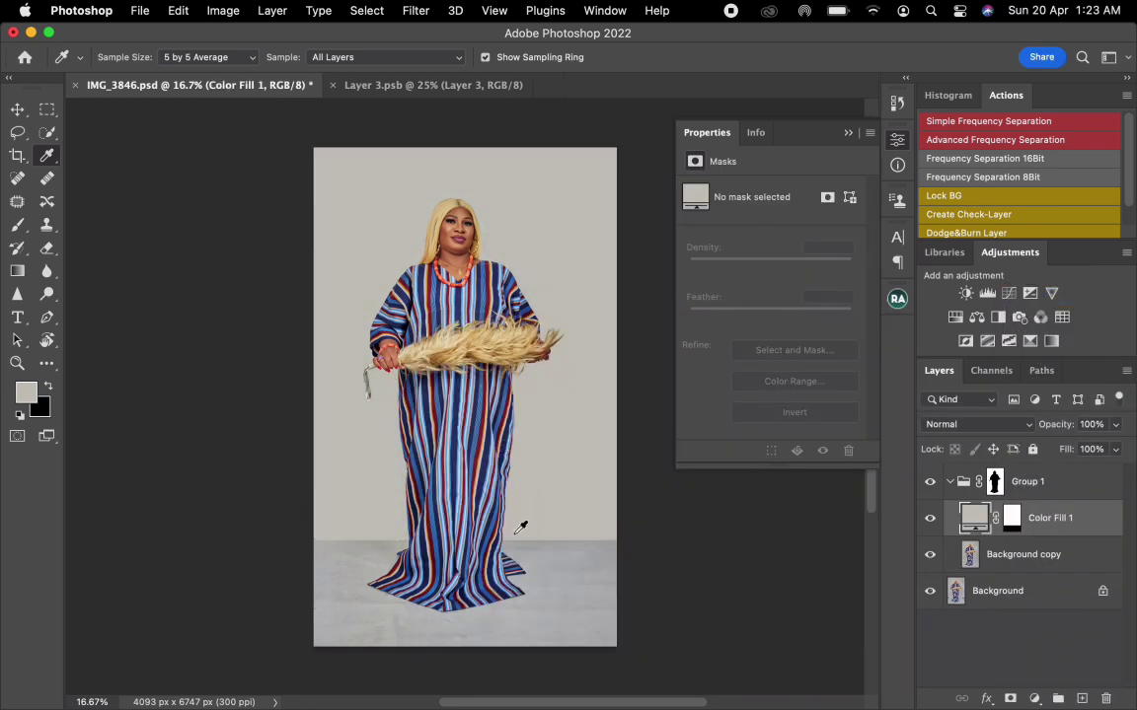
Set the colour fill layer's opacity to 80% and feather its mask to soften the line between wall and floor.
drag(1067, 424, 1049, 426)
click(1013, 525)
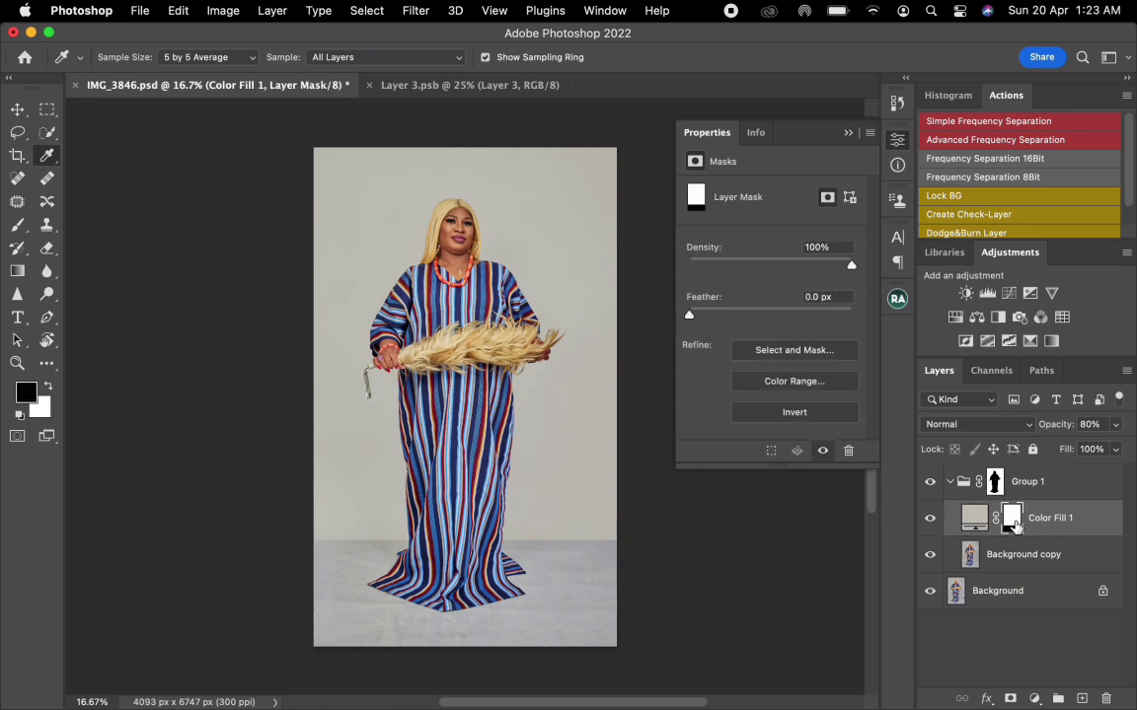
click(757, 313)
drag(757, 314, 770, 315)
click(848, 132)
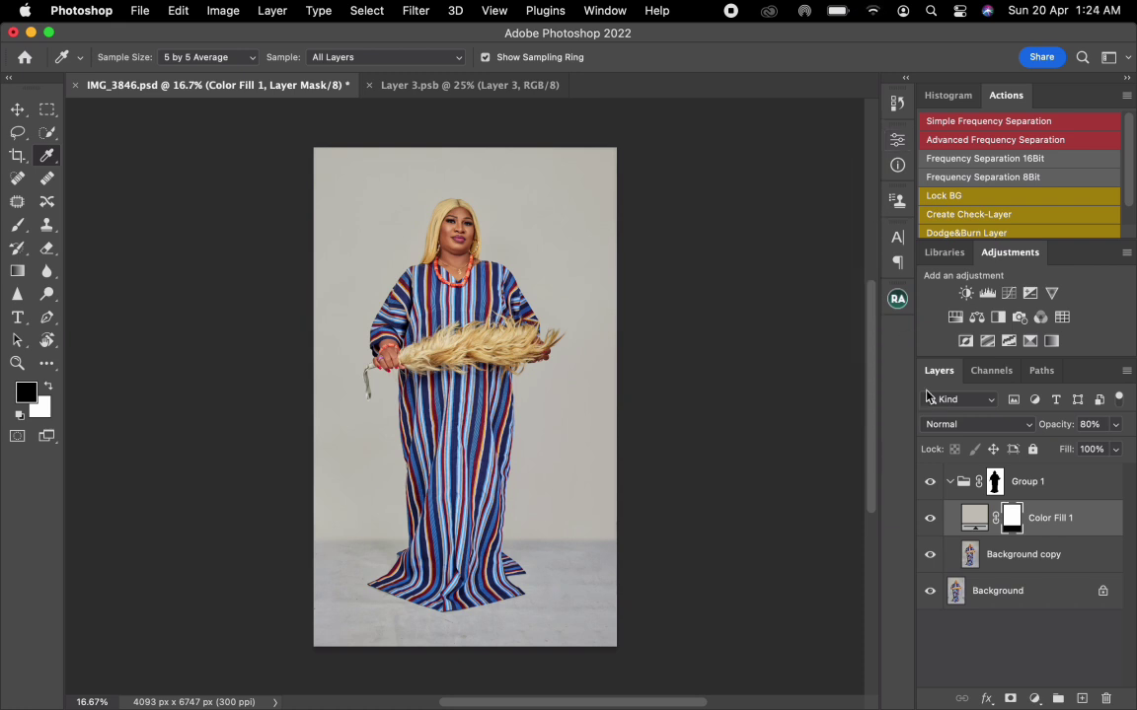
Load the colour fill layer's mask as a selection and invert it to select the floor area.
super+click(1011, 521)
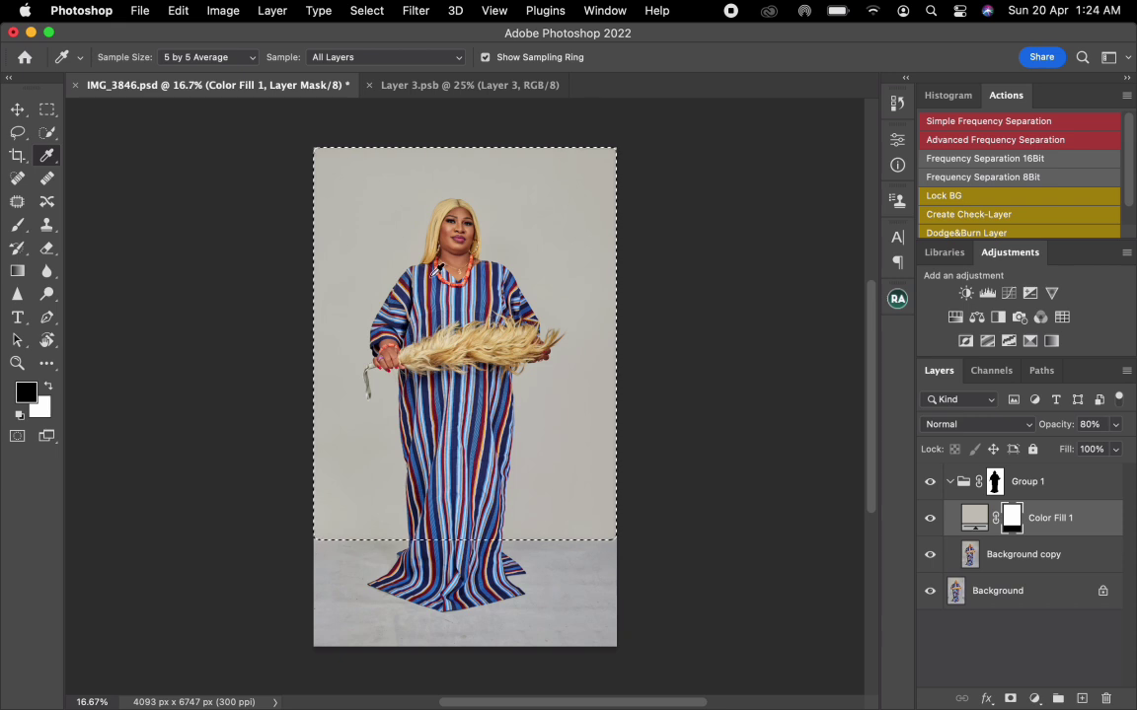
key(w)
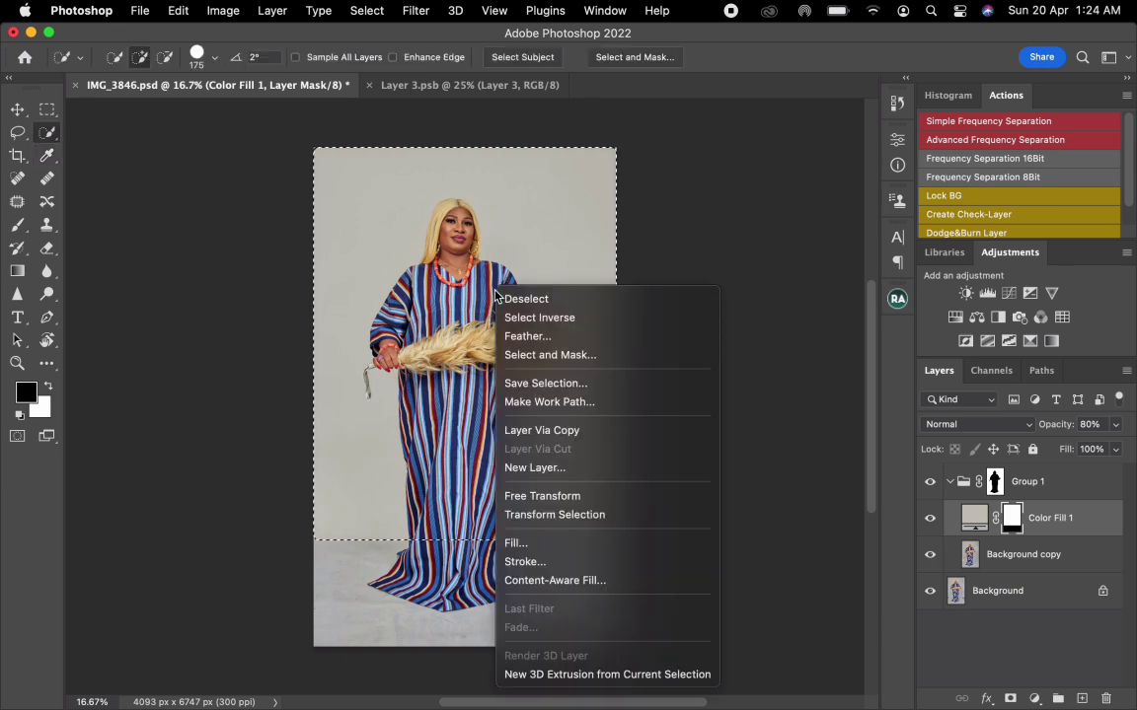
click(537, 317)
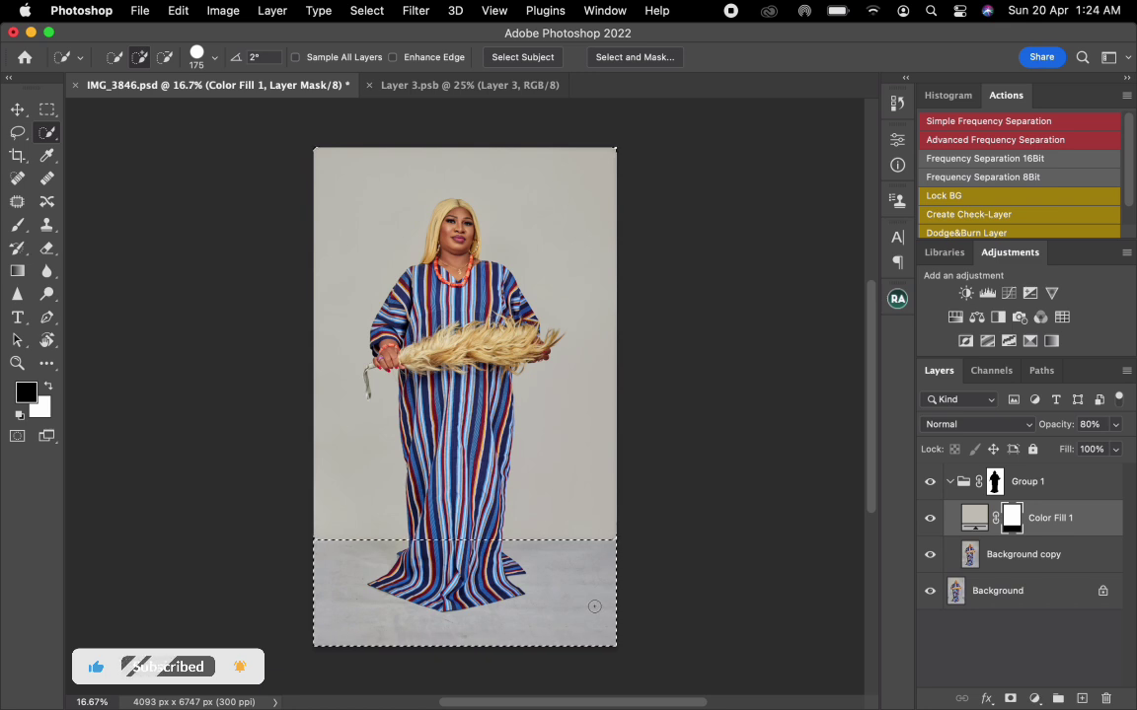
scroll(592, 610, up, 1)
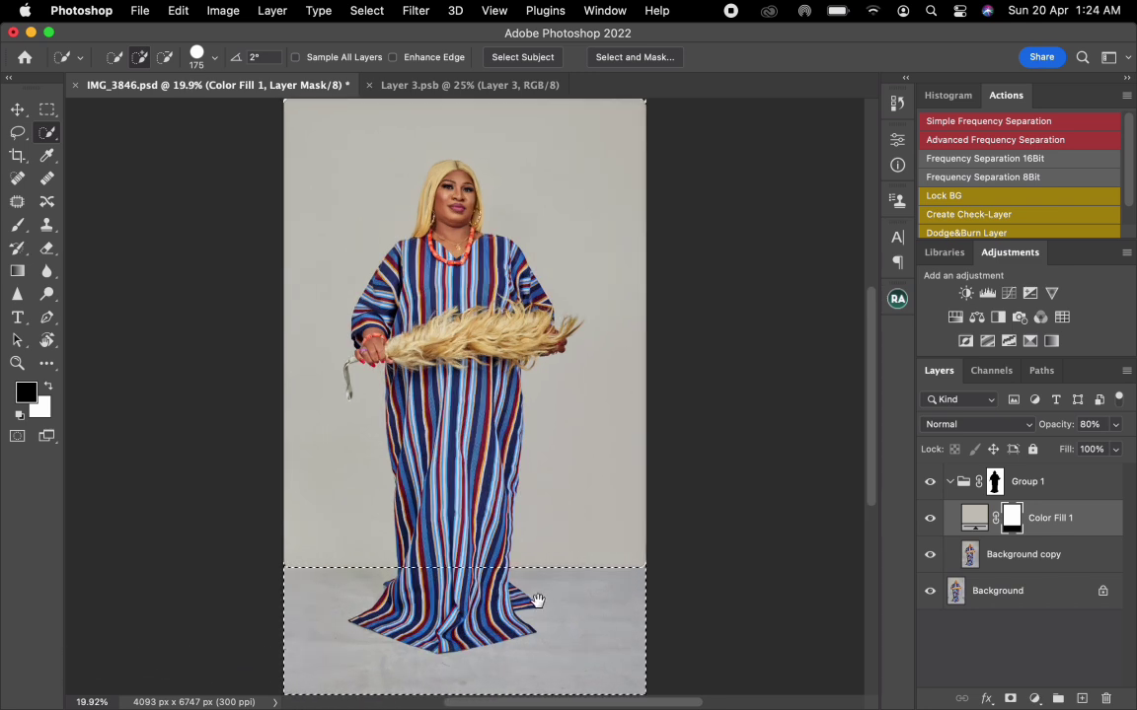
Set up the Mixer Brush with a cleaned brush and 30% Wet for smoothing the selected floor.
scroll(538, 602, down, 3)
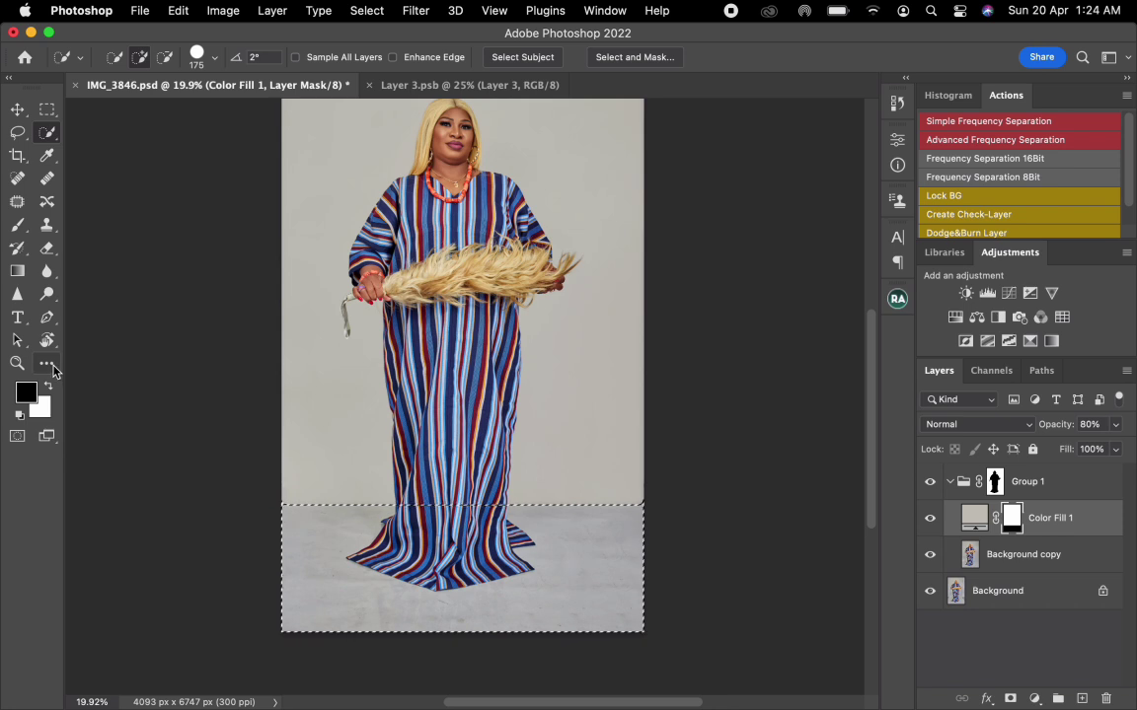
key(k)
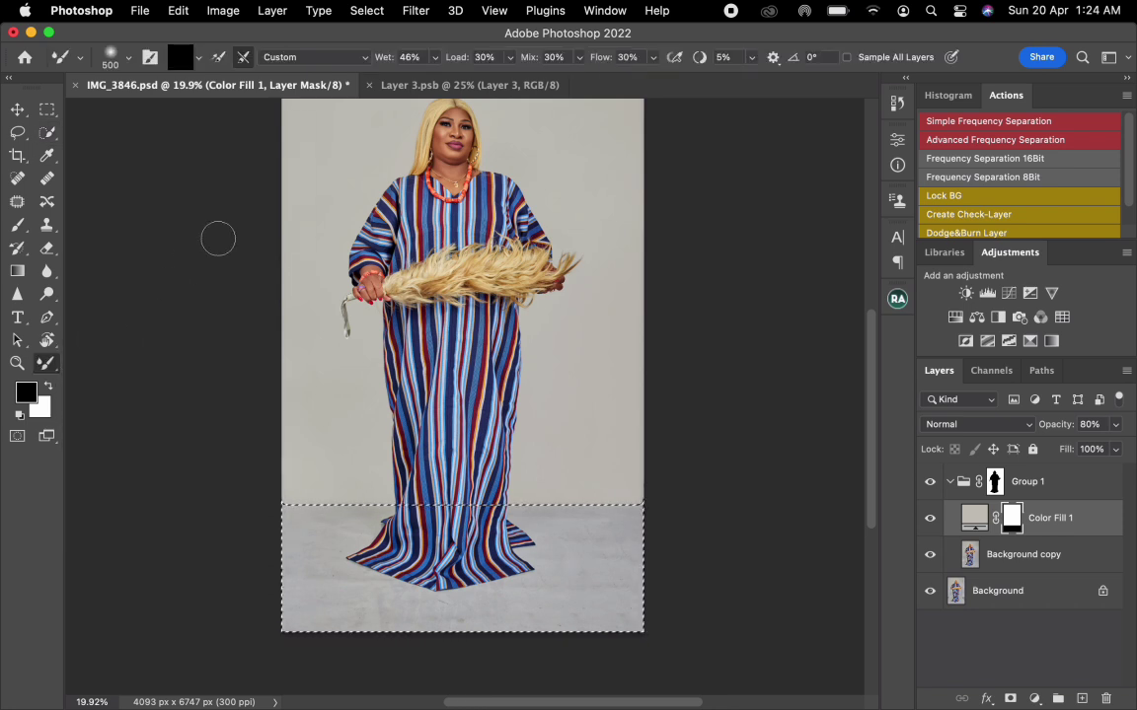
click(197, 61)
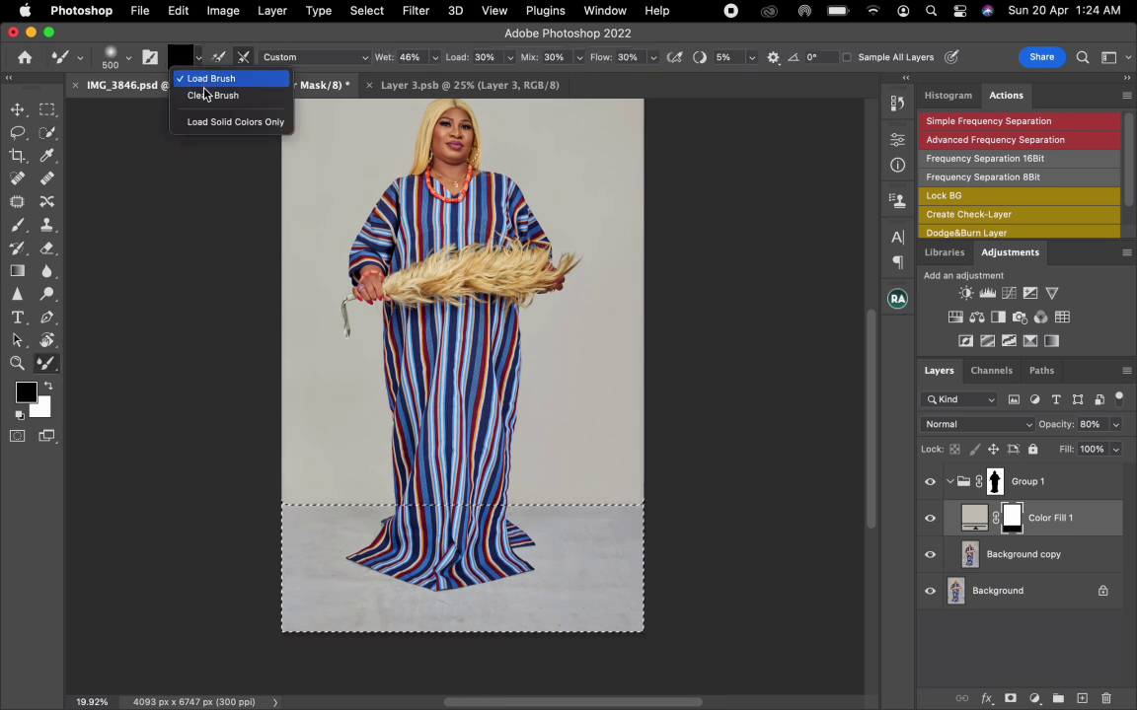
click(208, 93)
click(413, 56)
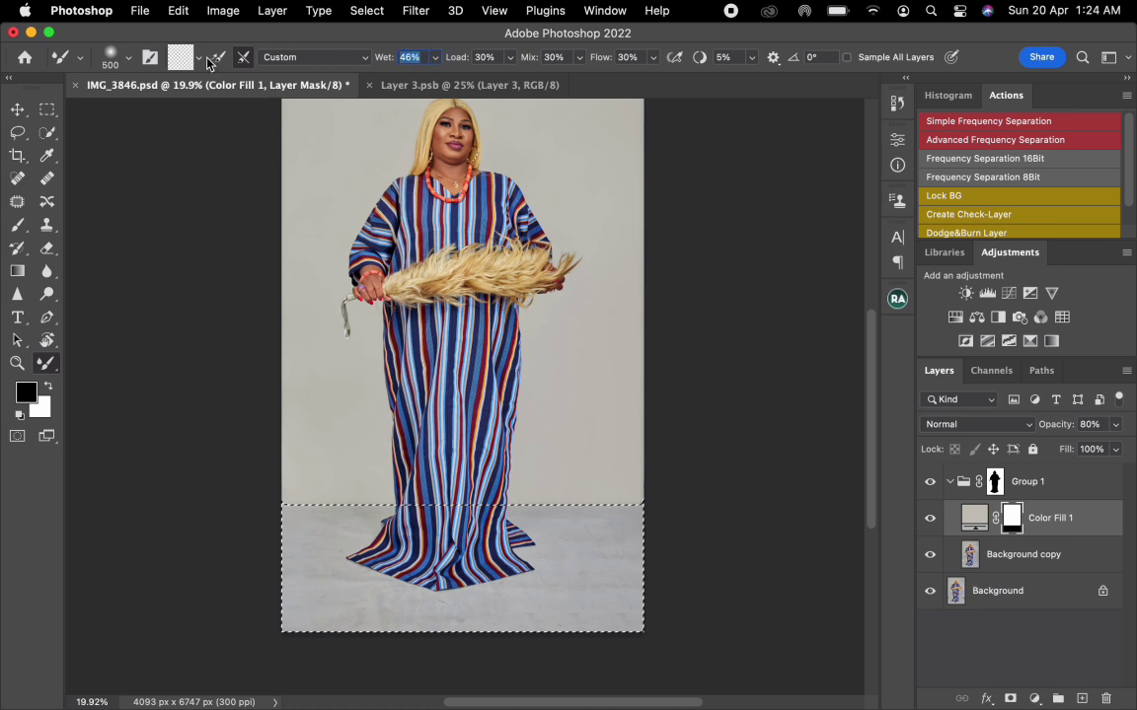
text(30)
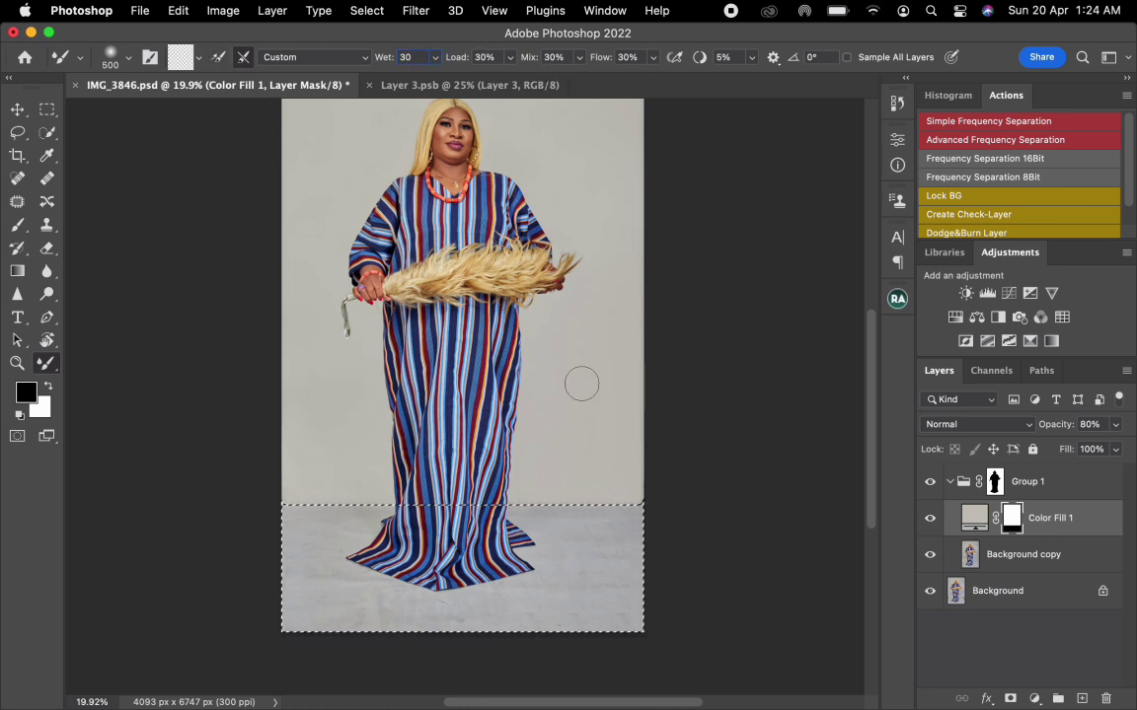
key(Return)
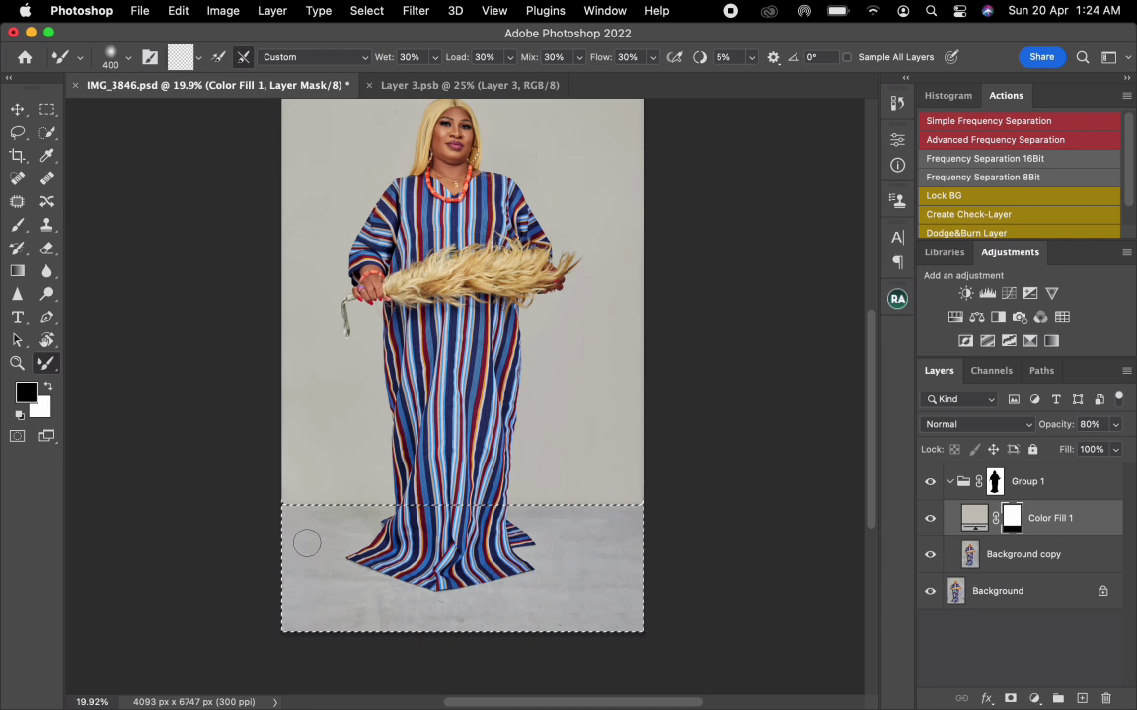
Smooth the blotchy floor around the gown on the Background copy layer with Mixer Brush strokes at 400 to 700 px, and compare before and after.
click(1008, 560)
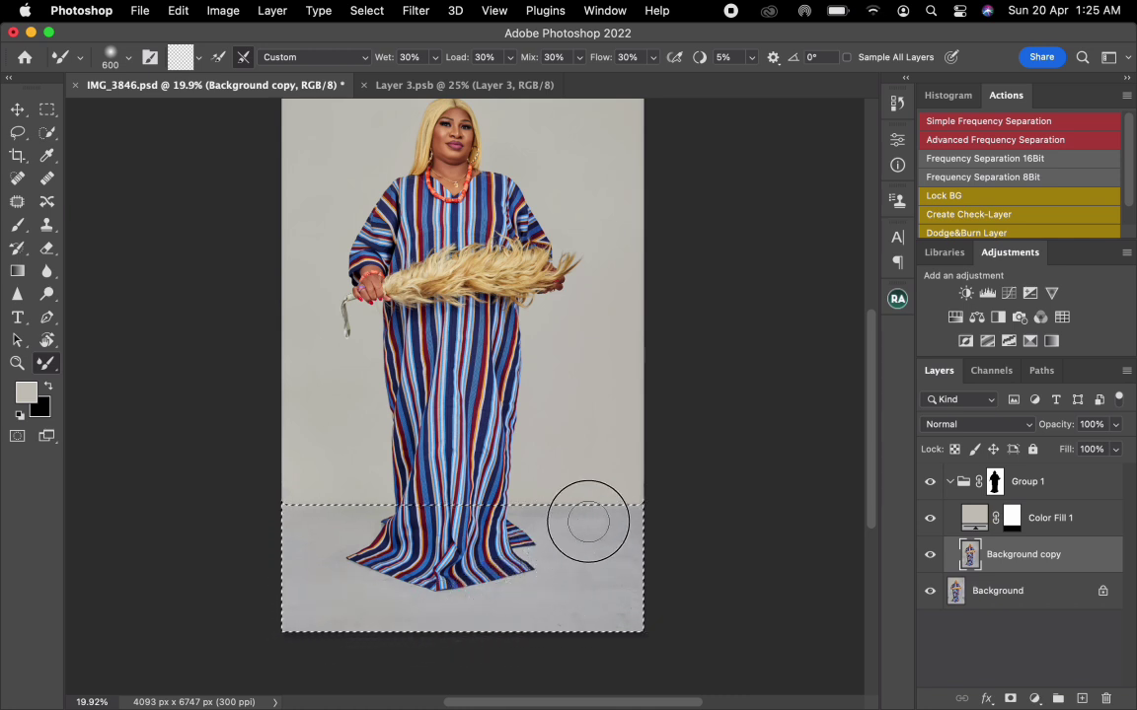
key(bracketleft)
key(bracketleft)
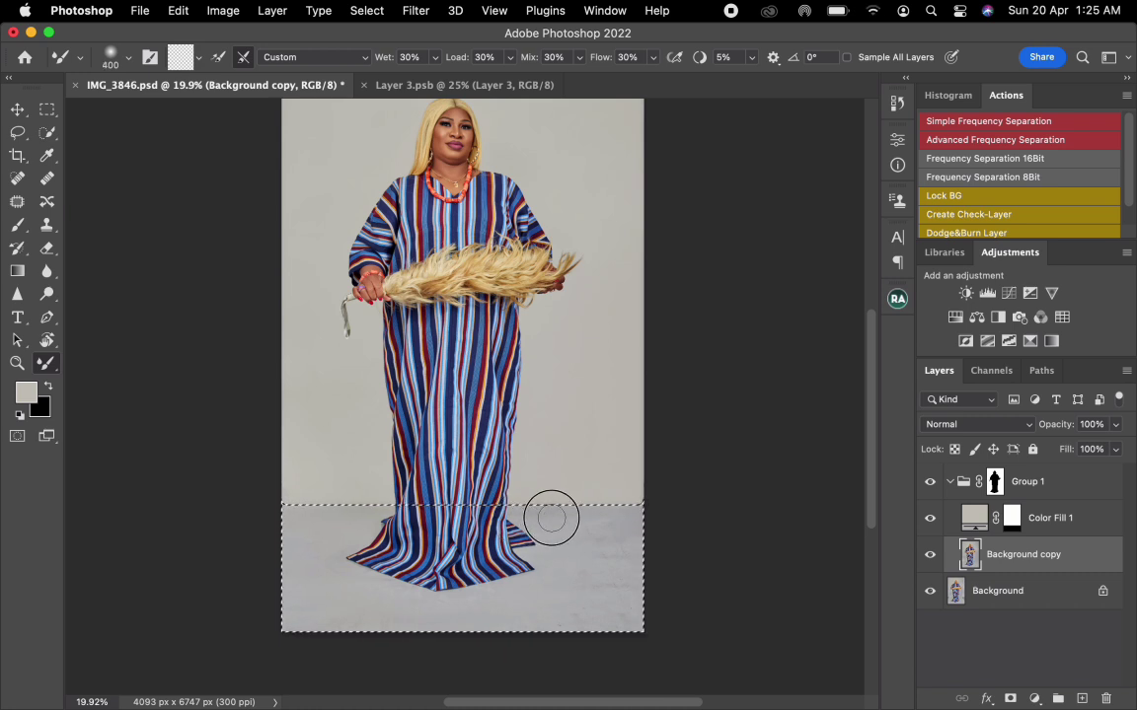
key(bracketright)
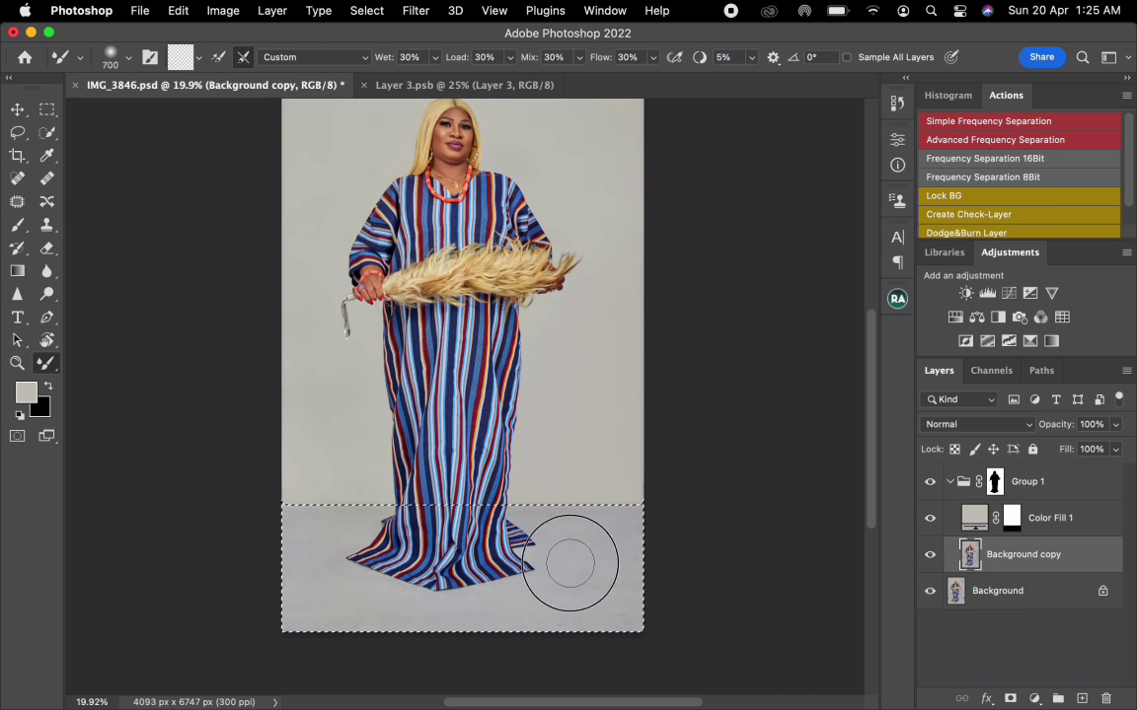
key(bracketright)
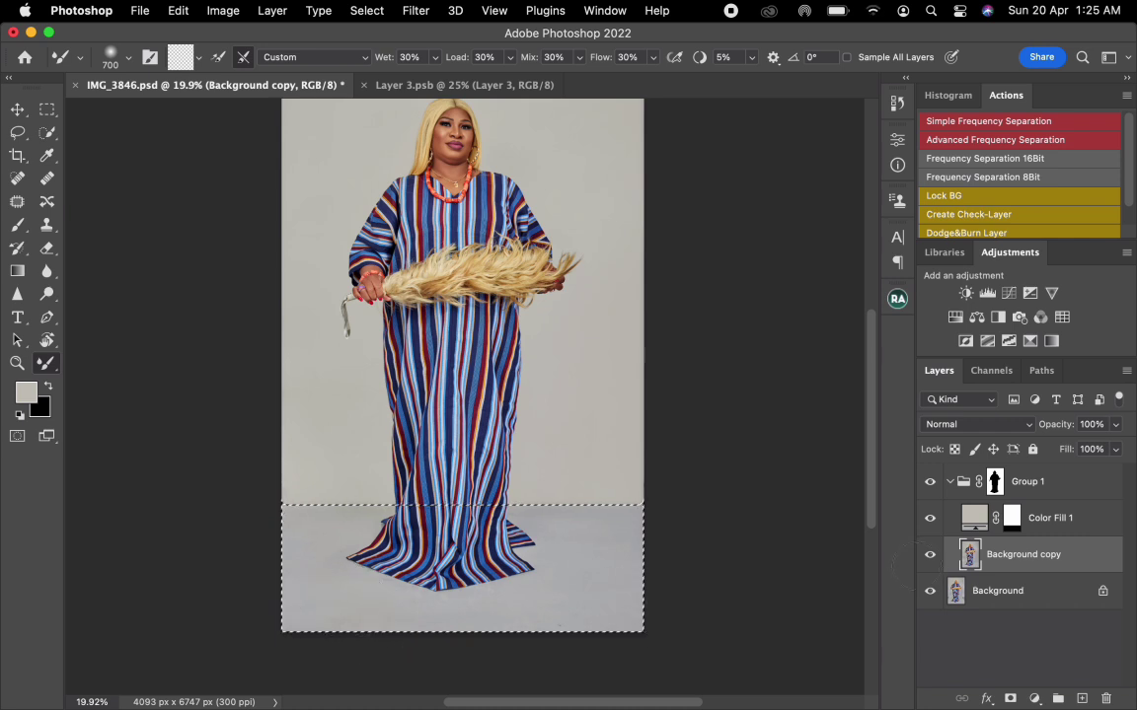
click(929, 559)
click(931, 557)
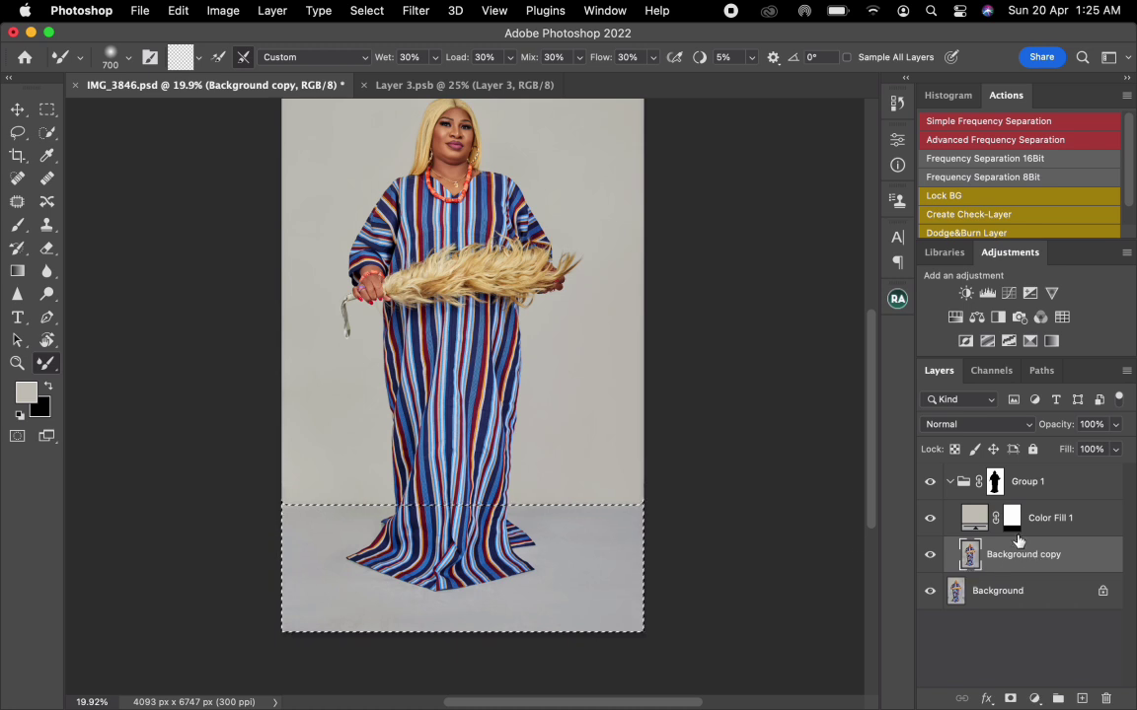
Make the Color Fill 1 layer active at 80% opacity and deselect the floor area.
click(1070, 522)
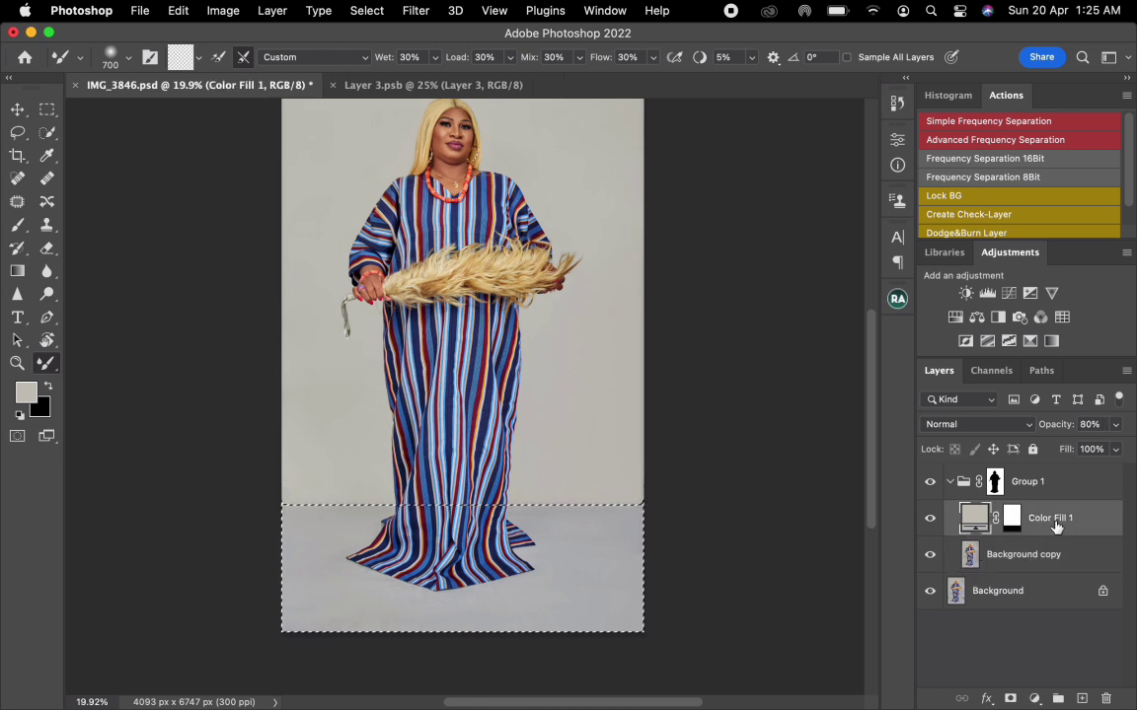
key(8)
scroll(724, 440, up, 3)
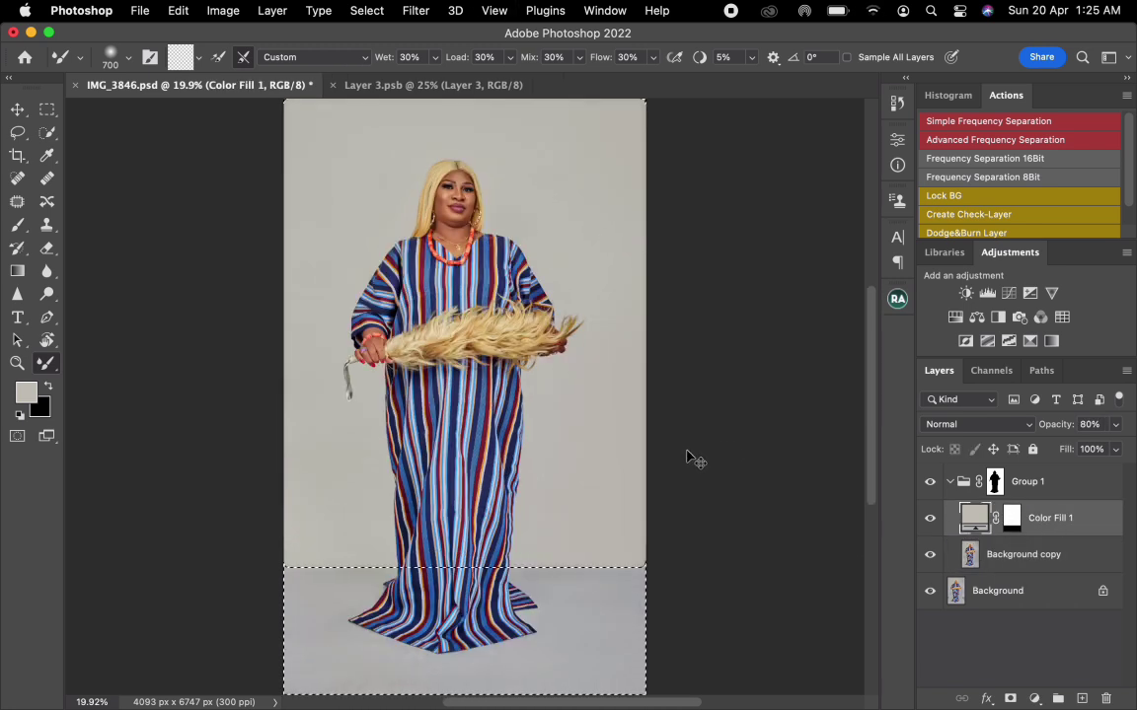
key(w)
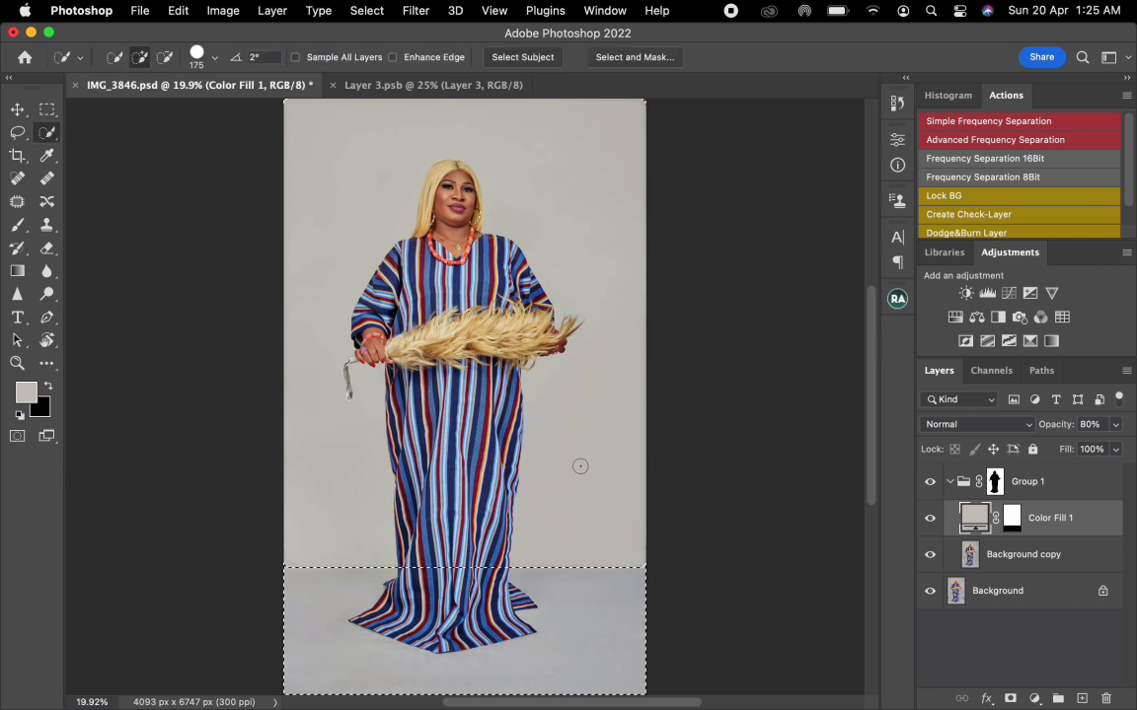
right_click(581, 465)
click(616, 317)
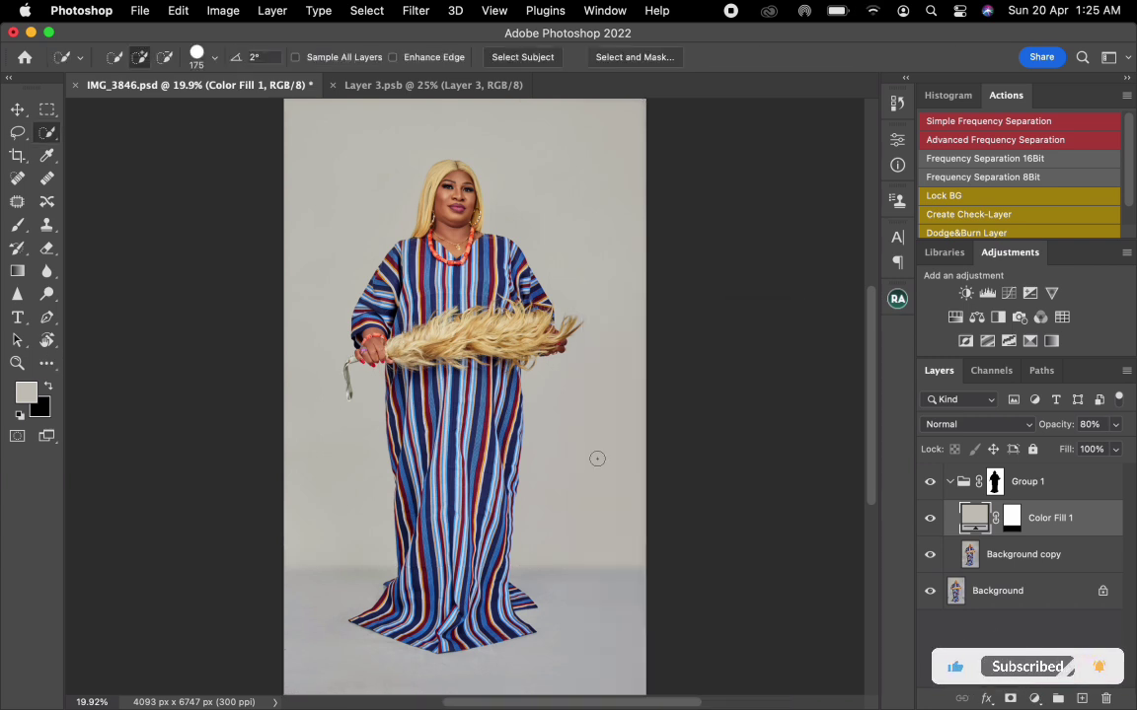
scroll(597, 458, down, 1)
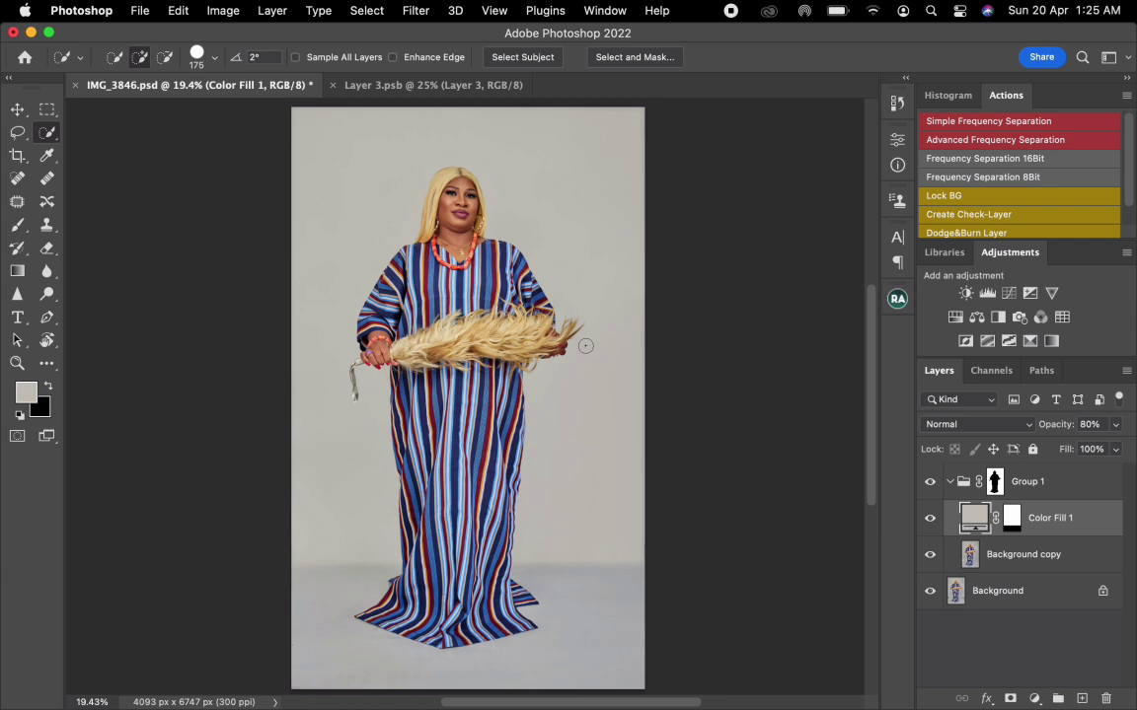
Add a Black & White adjustment above the colour fill, then a Color Balance adjustment with midtones Cyan–Red at -13, and compare the group before and after.
click(1000, 314)
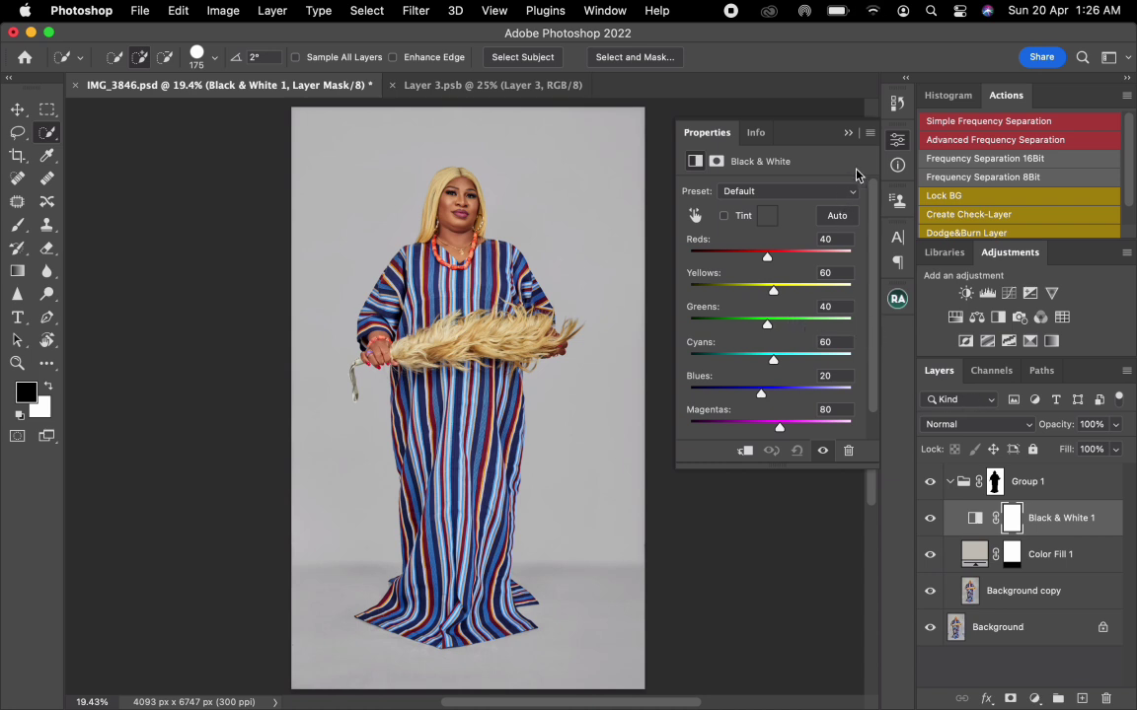
click(847, 136)
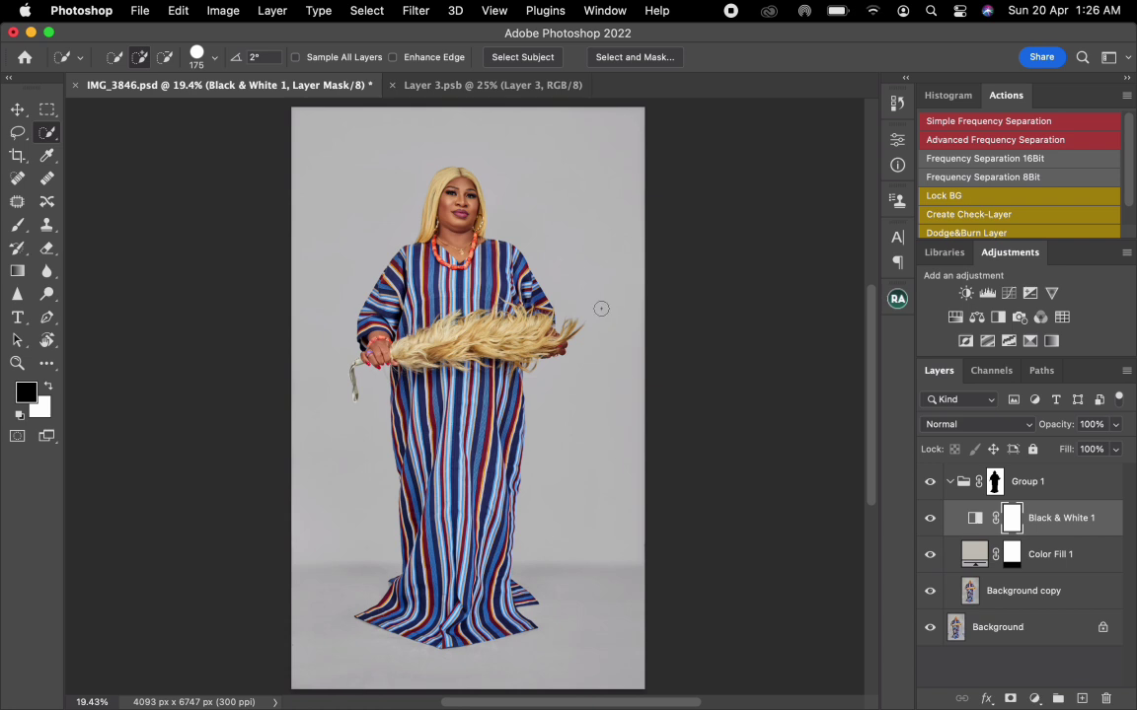
click(975, 317)
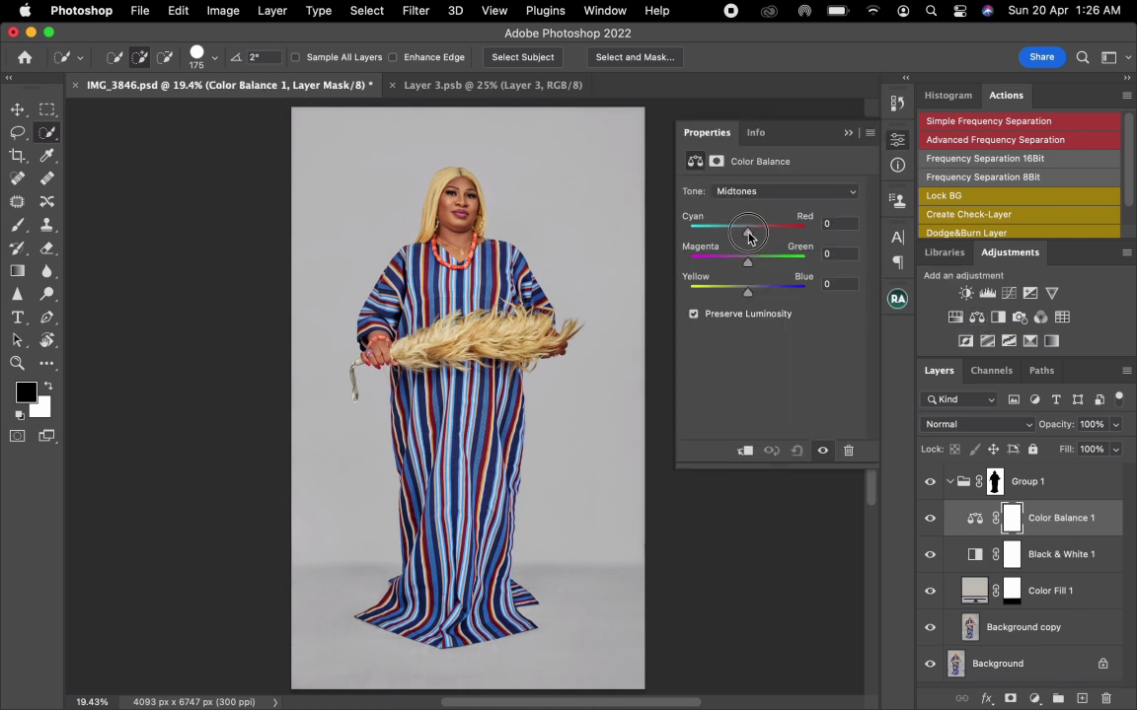
drag(748, 235, 741, 238)
click(929, 483)
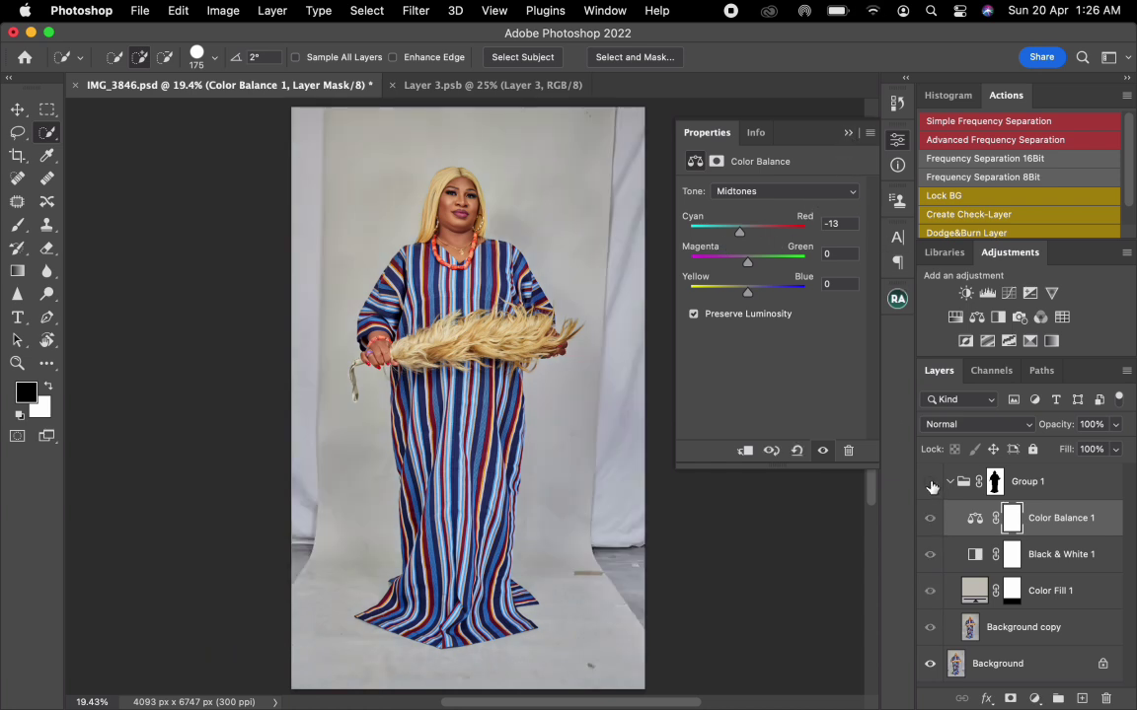
click(929, 483)
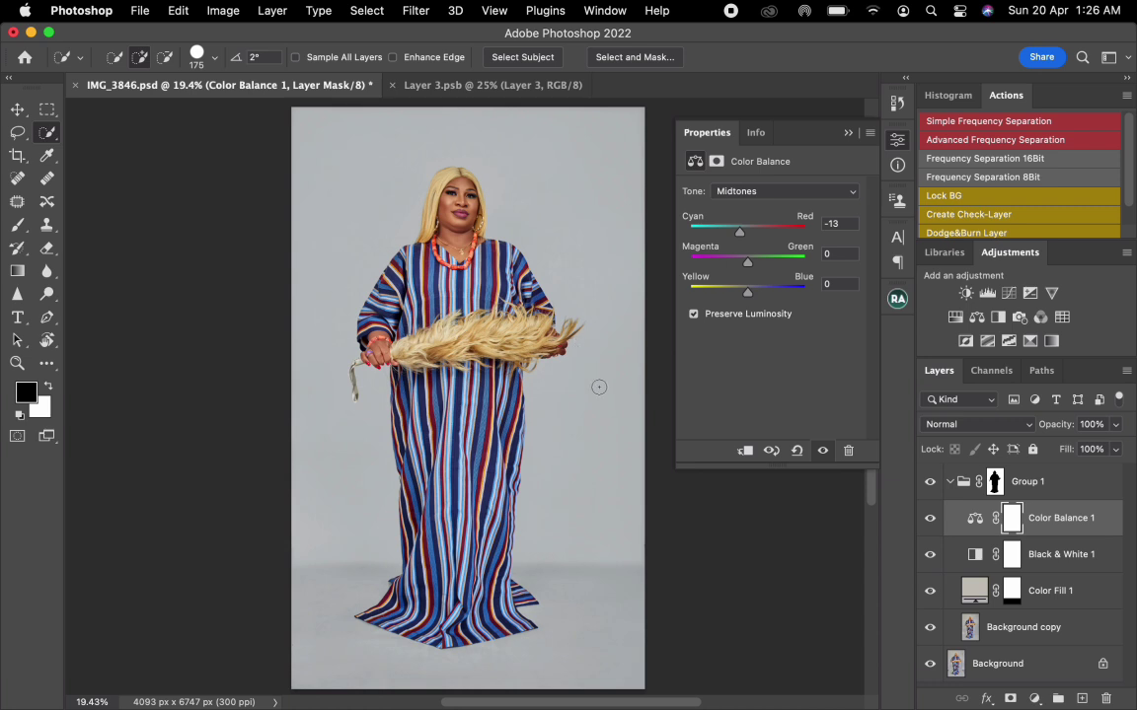
Copy the window-light overlay from Layer 3.psb into IMG_3846.psd above the Color Balance layer in Group 1.
click(19, 113)
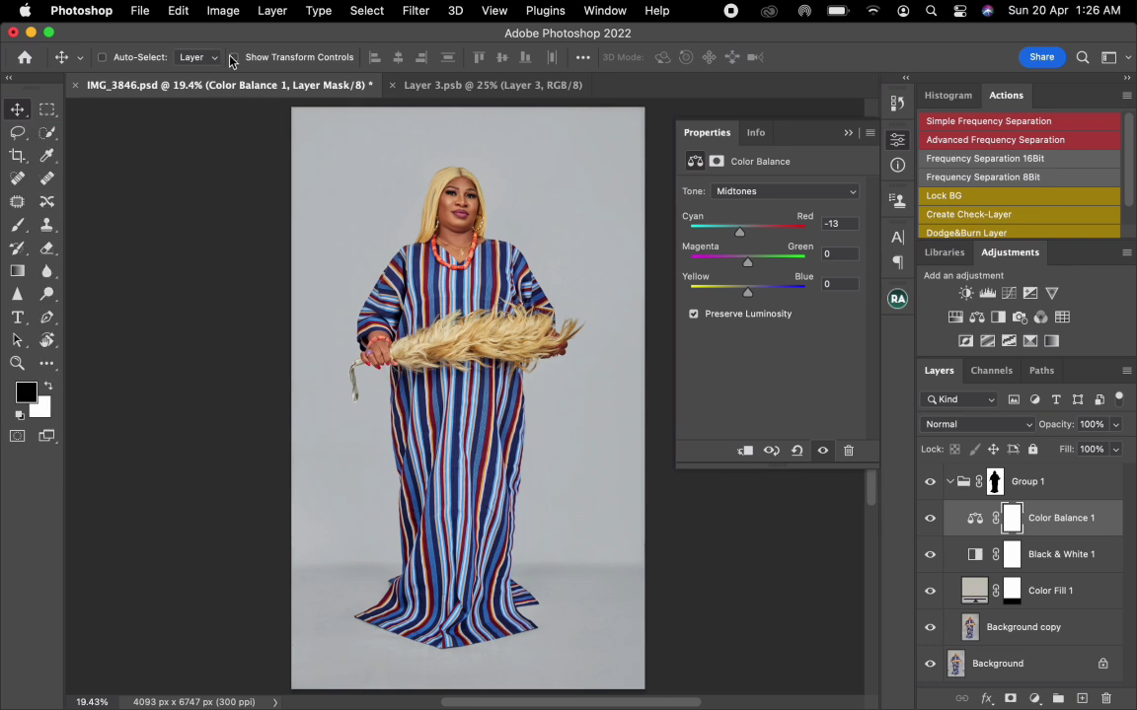
click(444, 87)
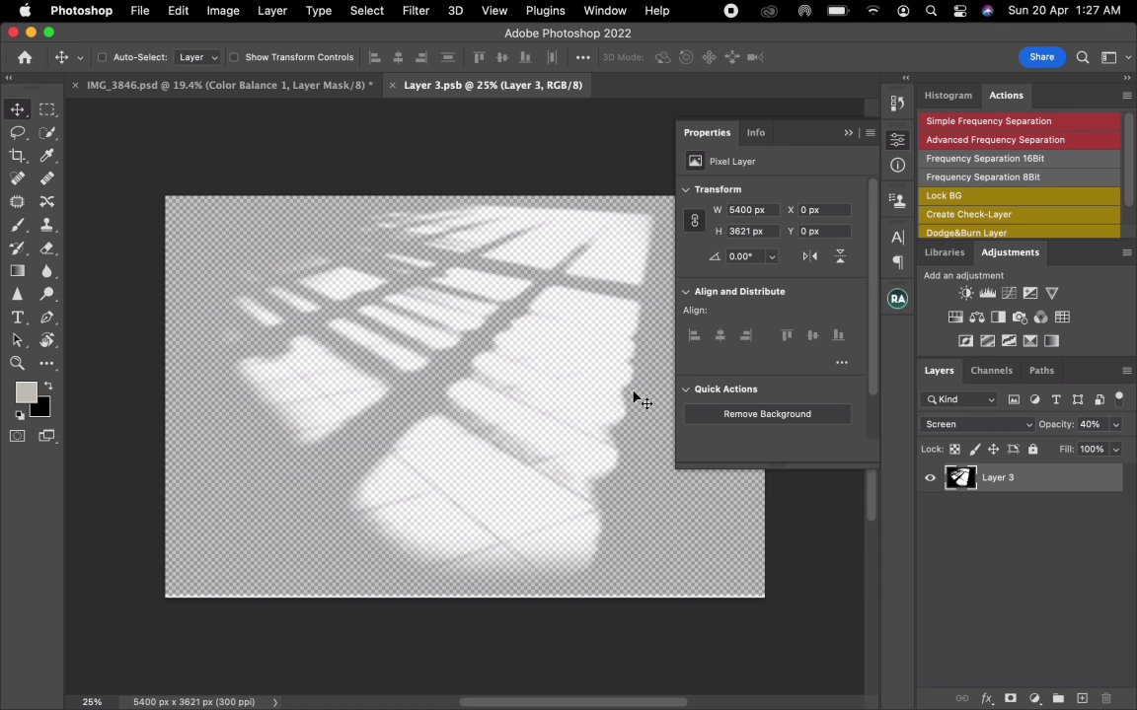
drag(578, 395, 451, 259)
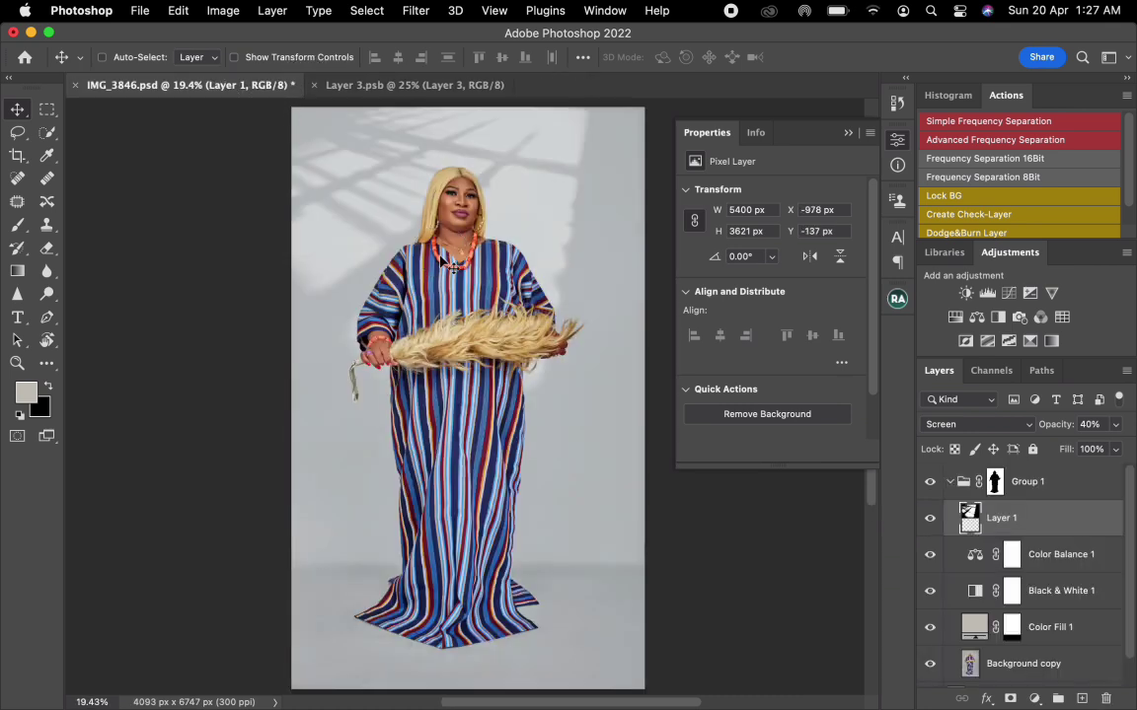
Scale the window-light layer to 89.47% and position it over the upper wall behind the woman.
key(super+t)
drag(327, 207, 371, 212)
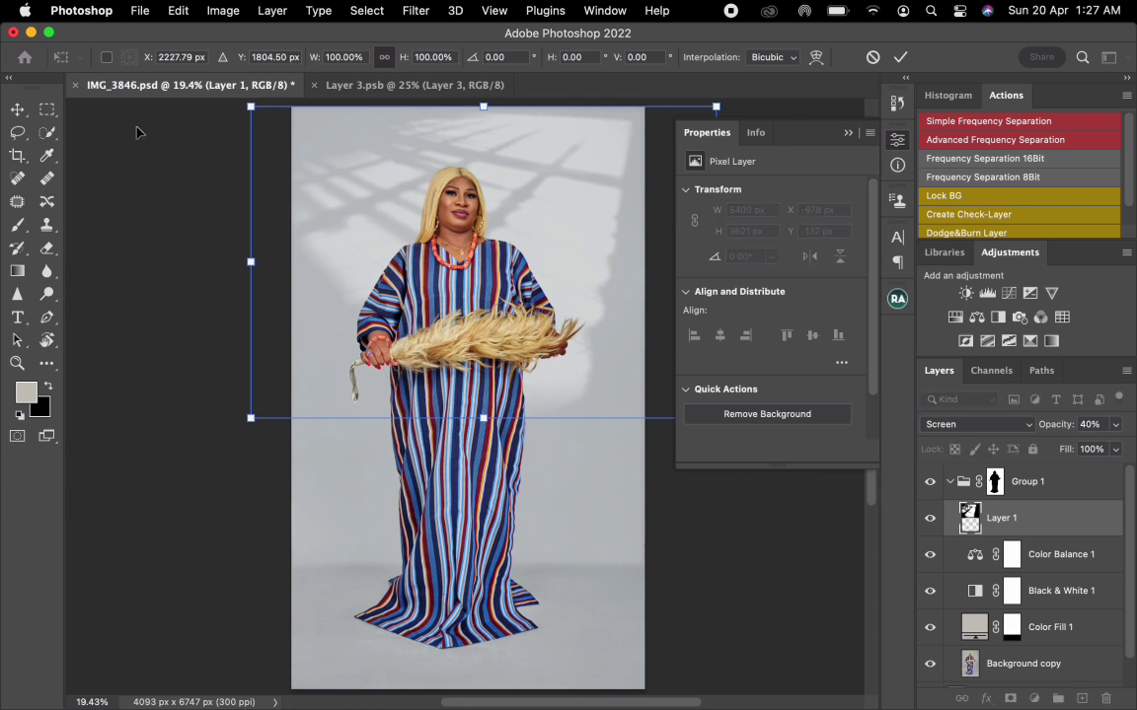
drag(251, 107, 296, 138)
drag(450, 167, 442, 130)
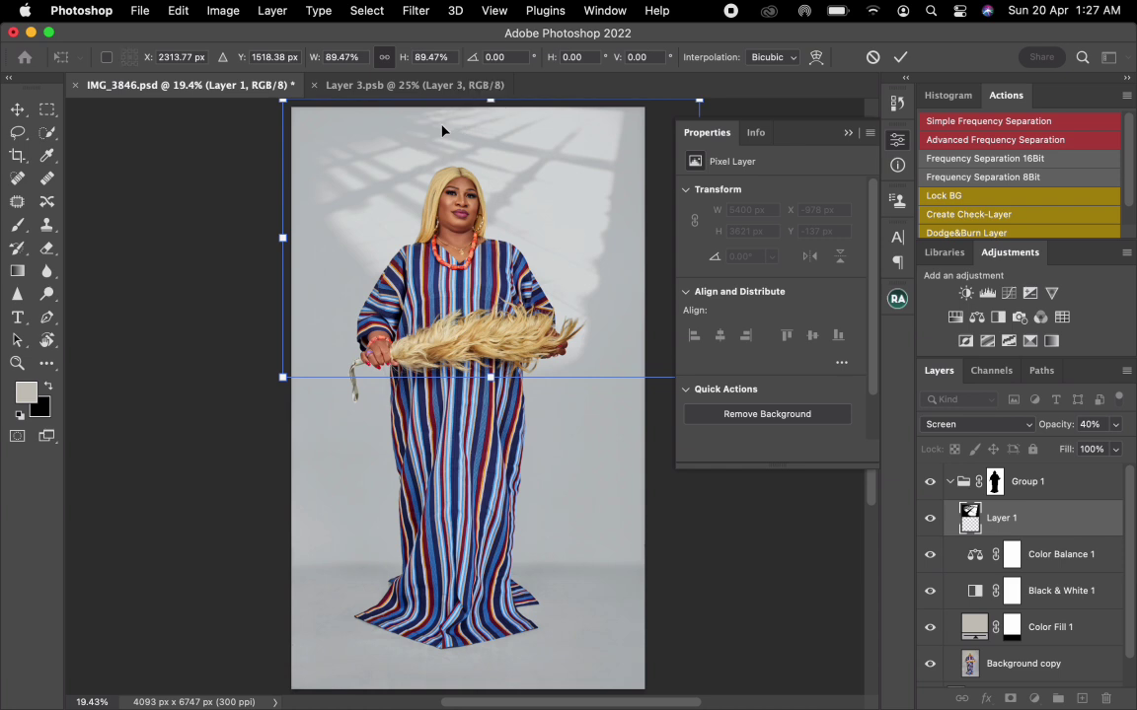
key(Return)
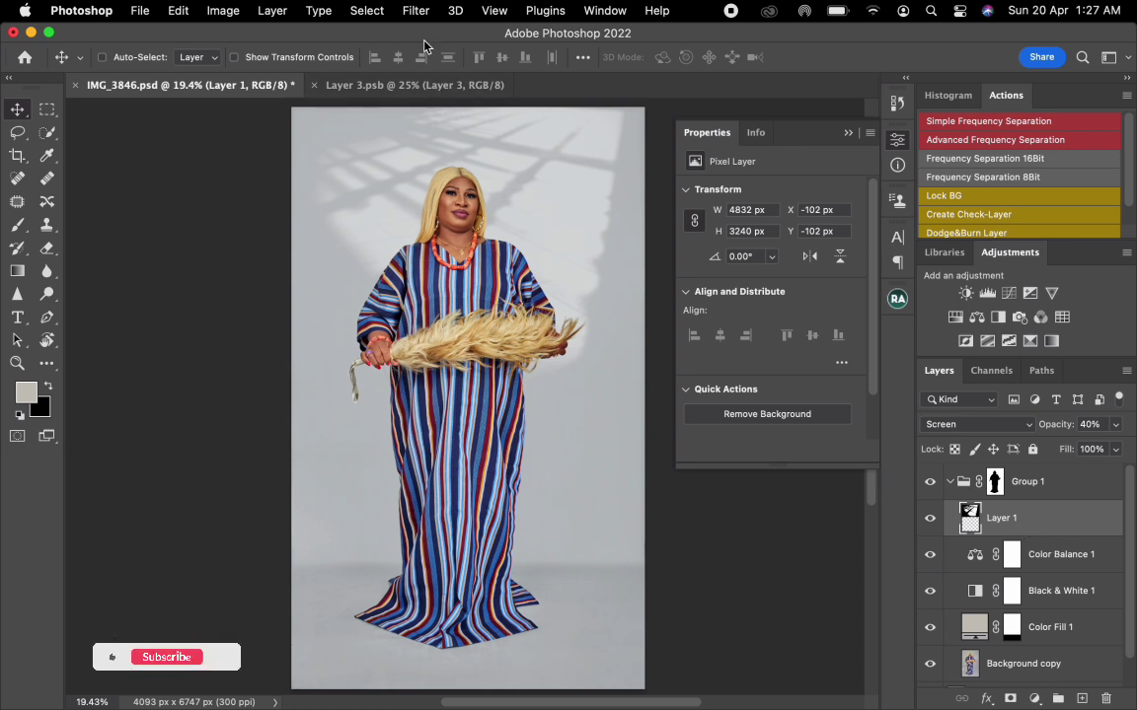
Apply a Gaussian Blur with a 4.0 pixel radius to the window-light layer.
click(419, 12)
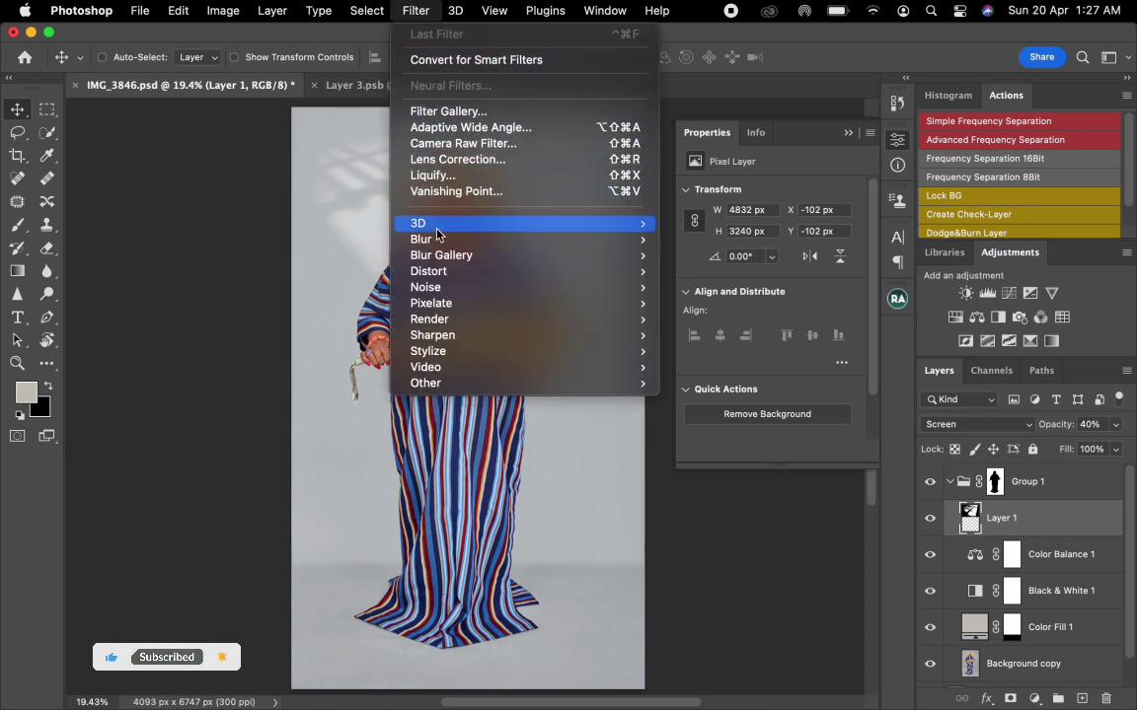
mouse_move(566, 243)
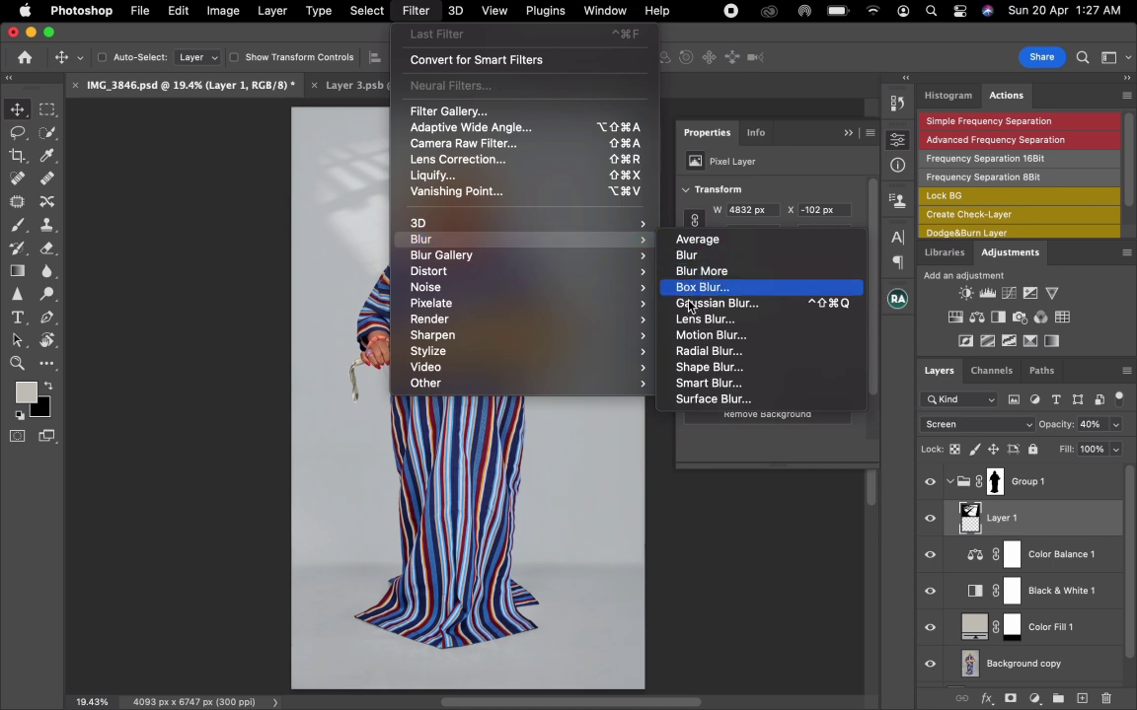
click(631, 302)
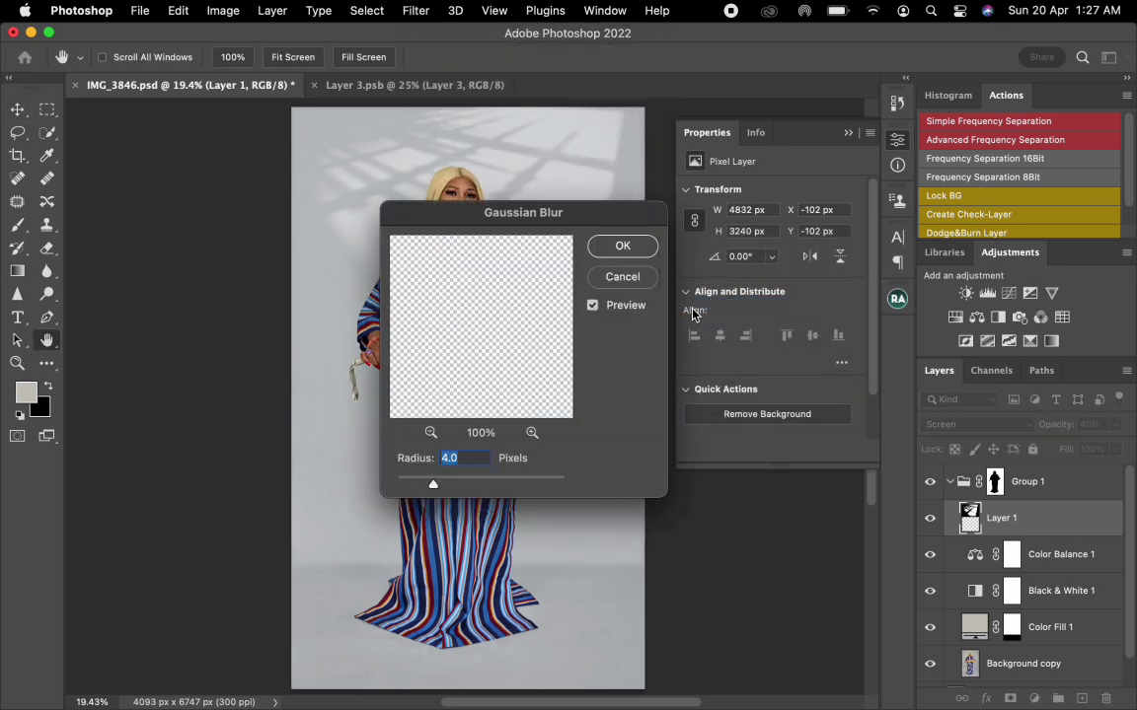
click(638, 256)
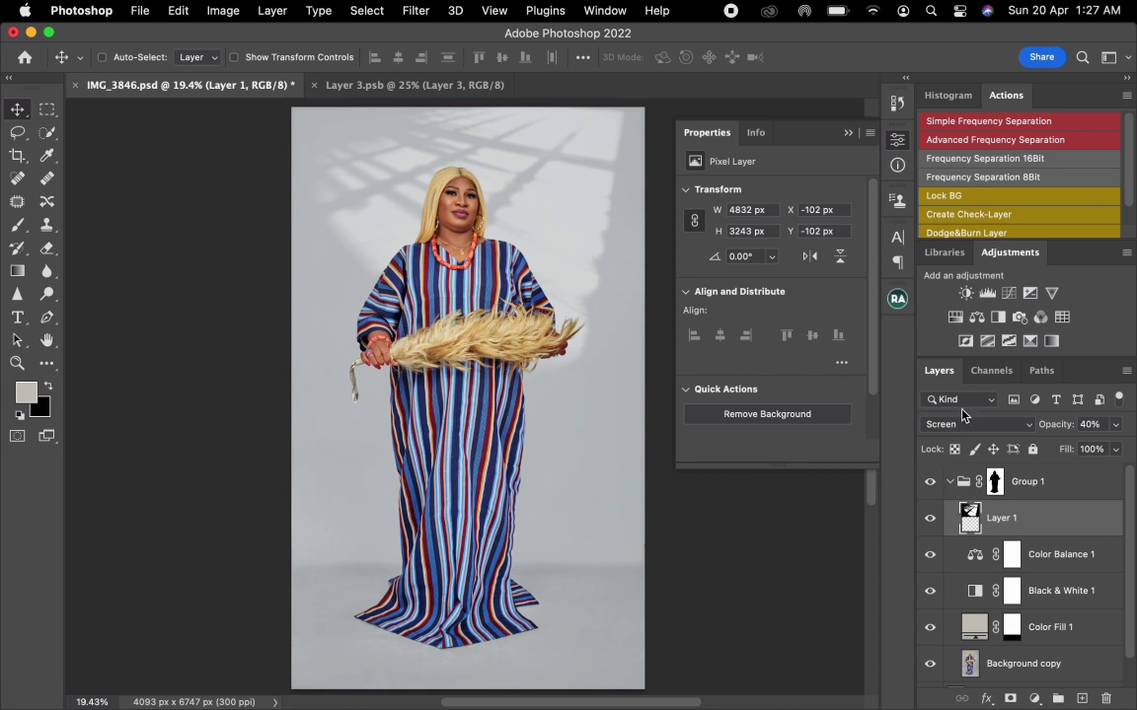
Add a Brightness/Contrast adjustment above the window-light layer with Brightness set to 5.
click(965, 293)
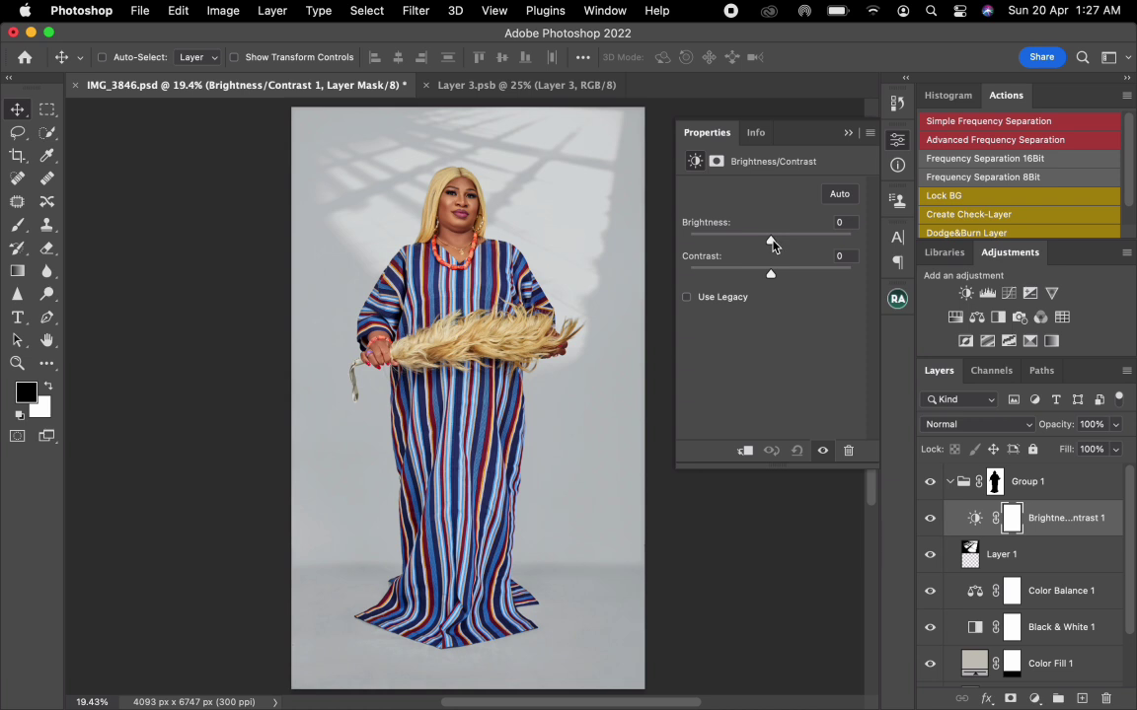
drag(771, 241, 775, 242)
drag(854, 225, 665, 228)
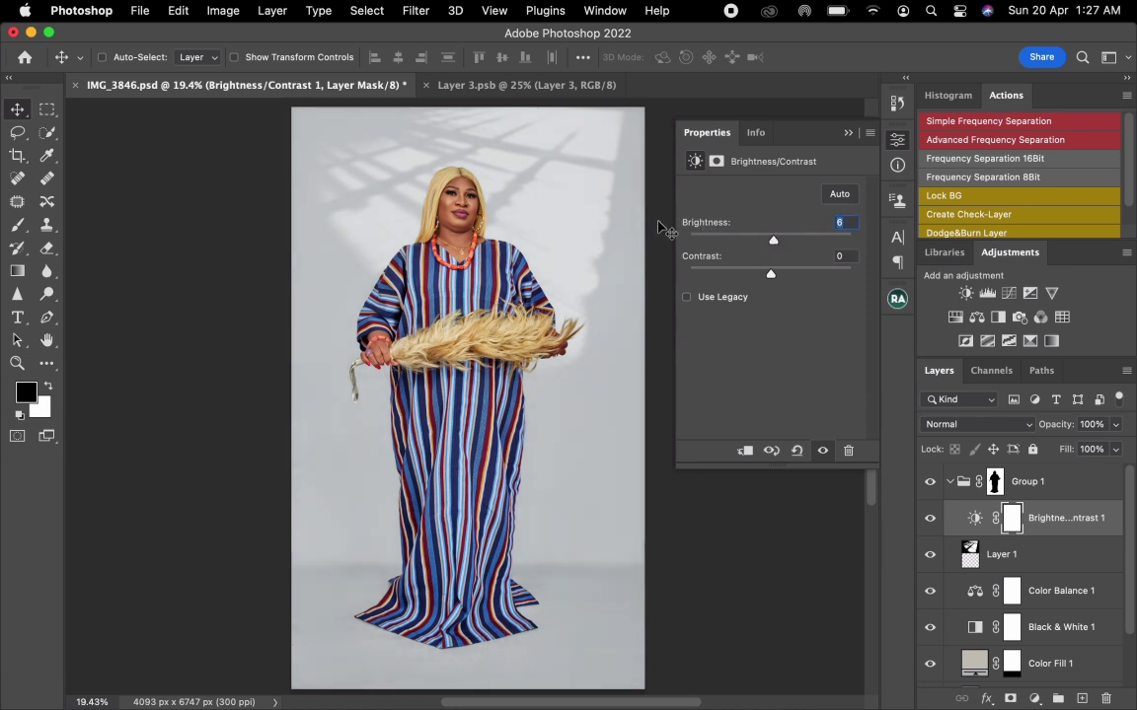
text(5)
key(Return)
click(846, 132)
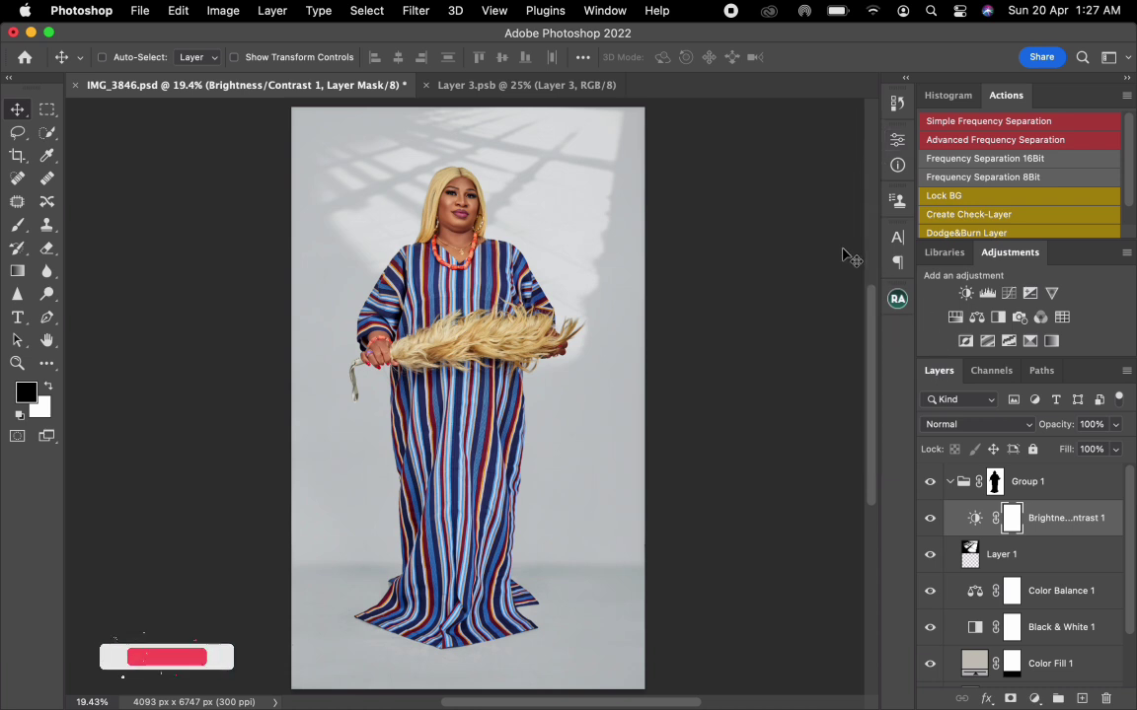
Collapse Group 1 and toggle its visibility to compare the retouched backdrop with the original photo.
click(949, 482)
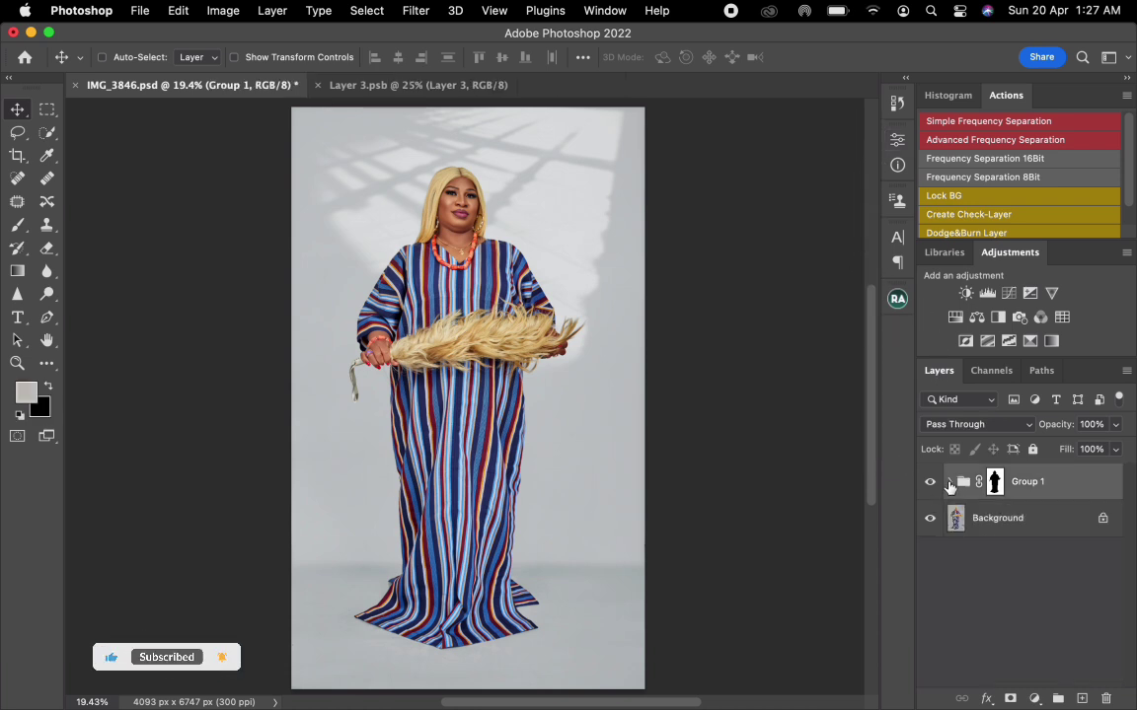
click(930, 483)
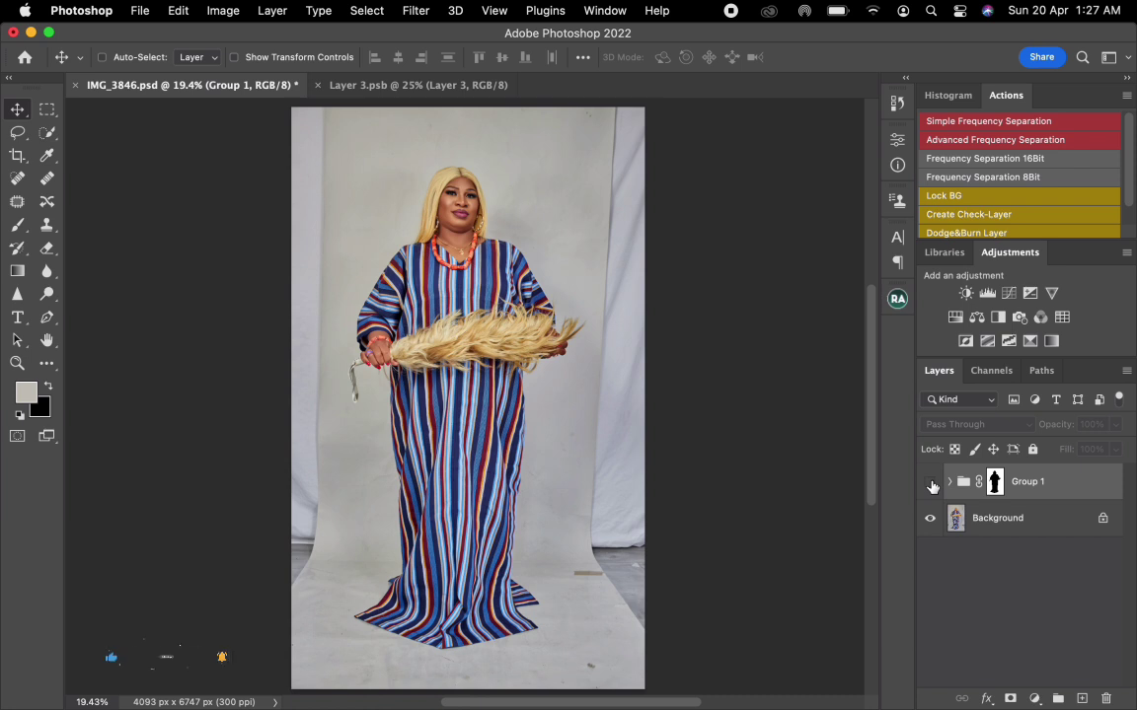
click(931, 484)
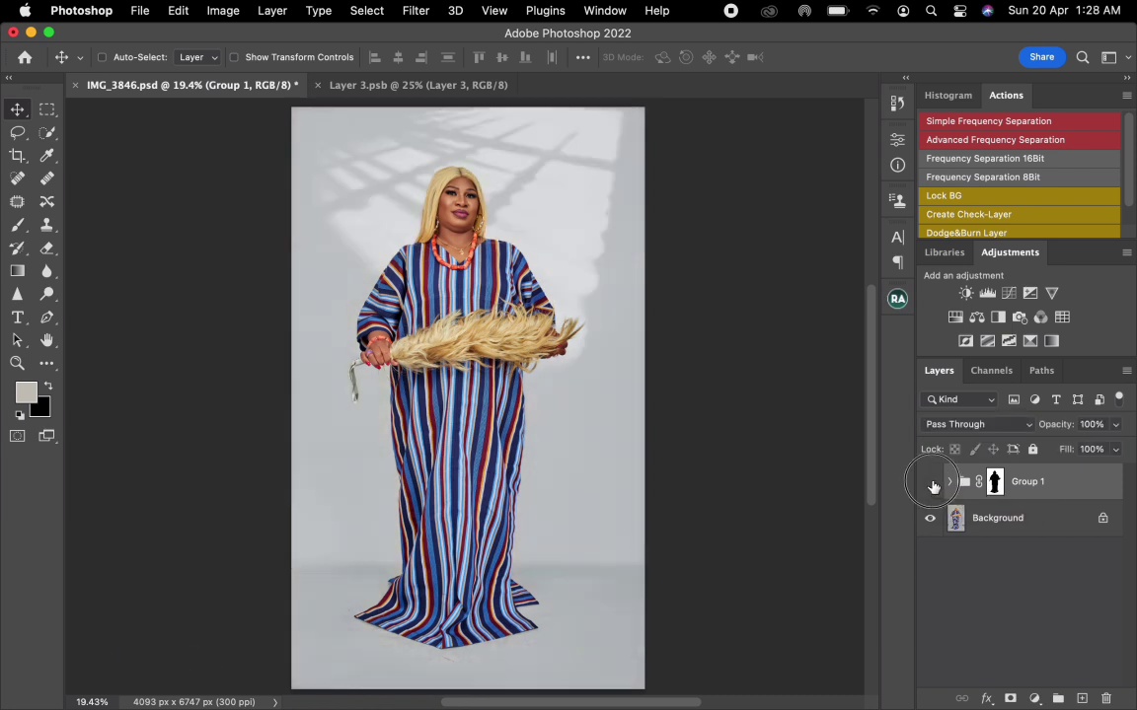
click(930, 484)
click(931, 483)
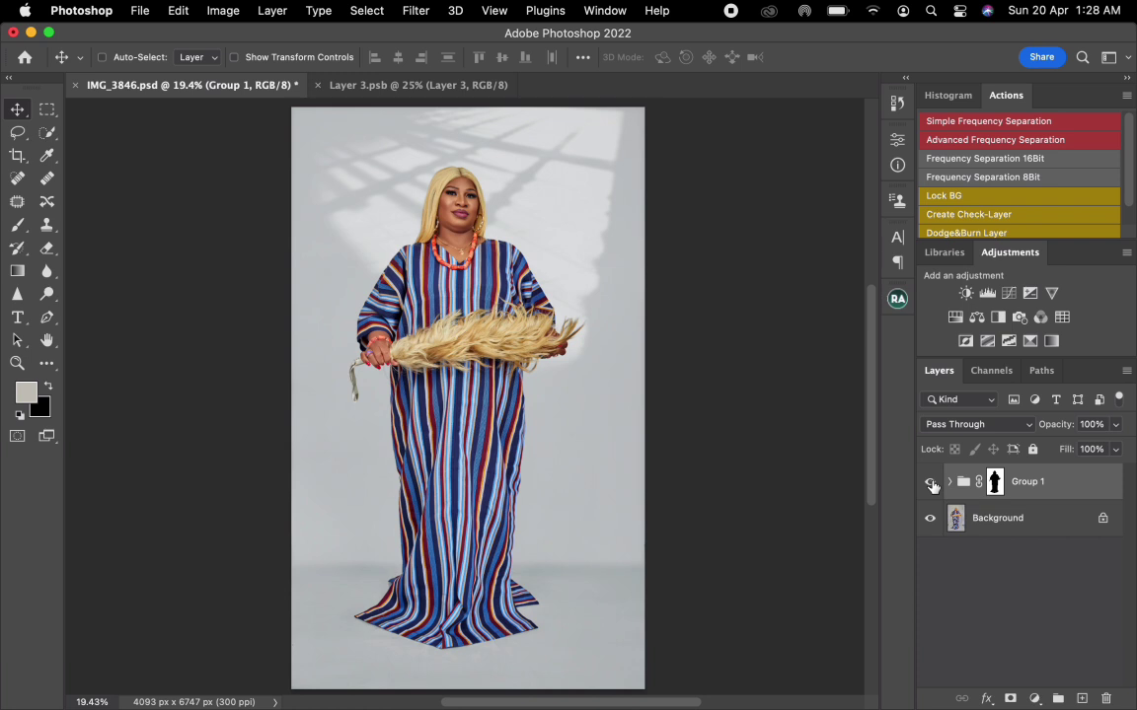